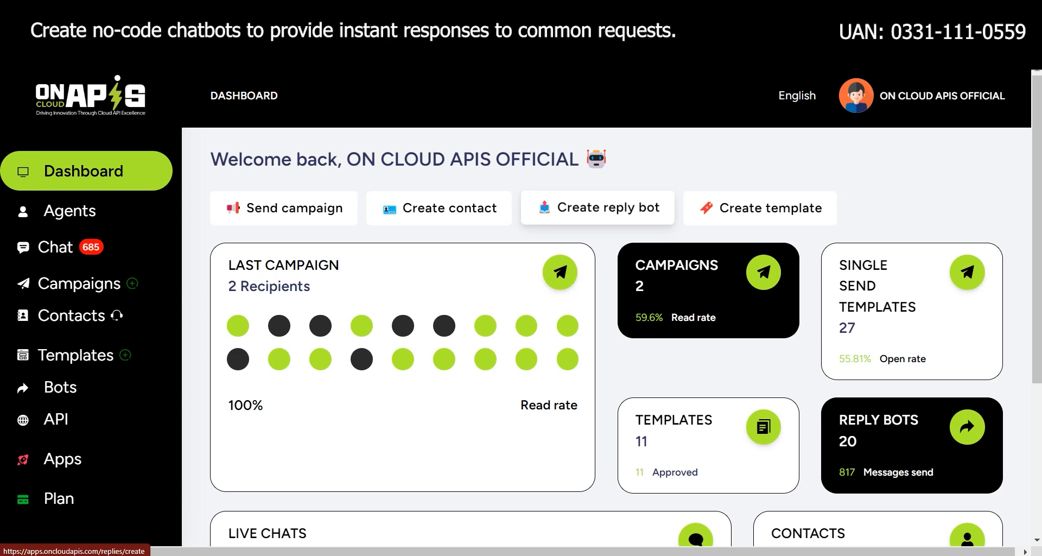
# Open the bots management list and examine the names and types of the existing text and template bots.
pyautogui.click(597, 207)
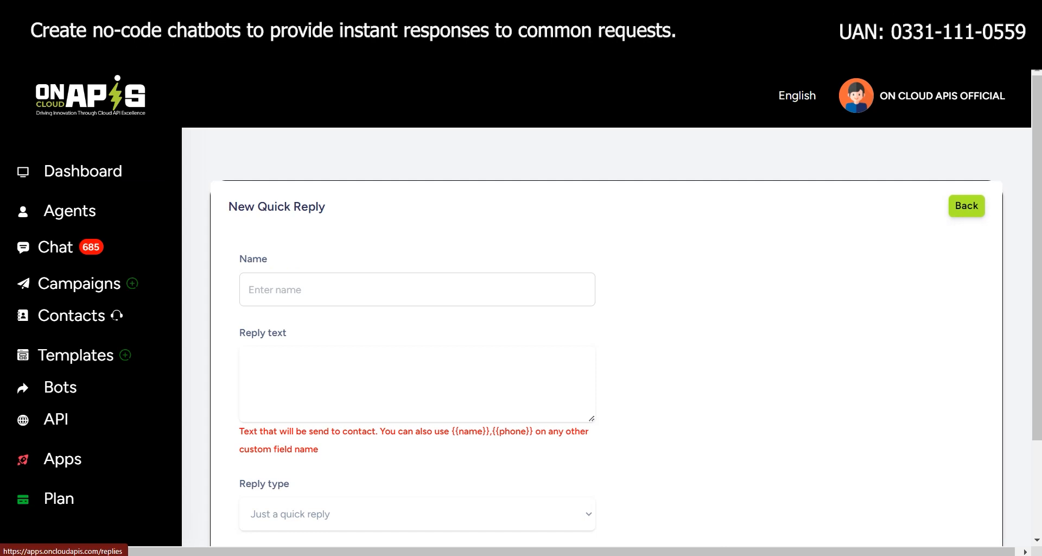
pyautogui.click(966, 205)
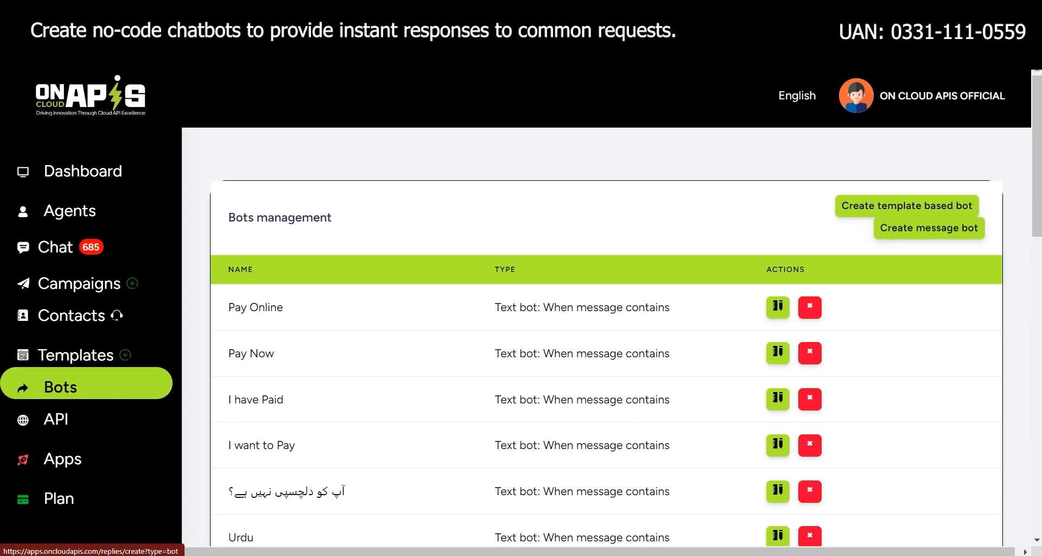
pyautogui.scroll(-10, 810, 399)
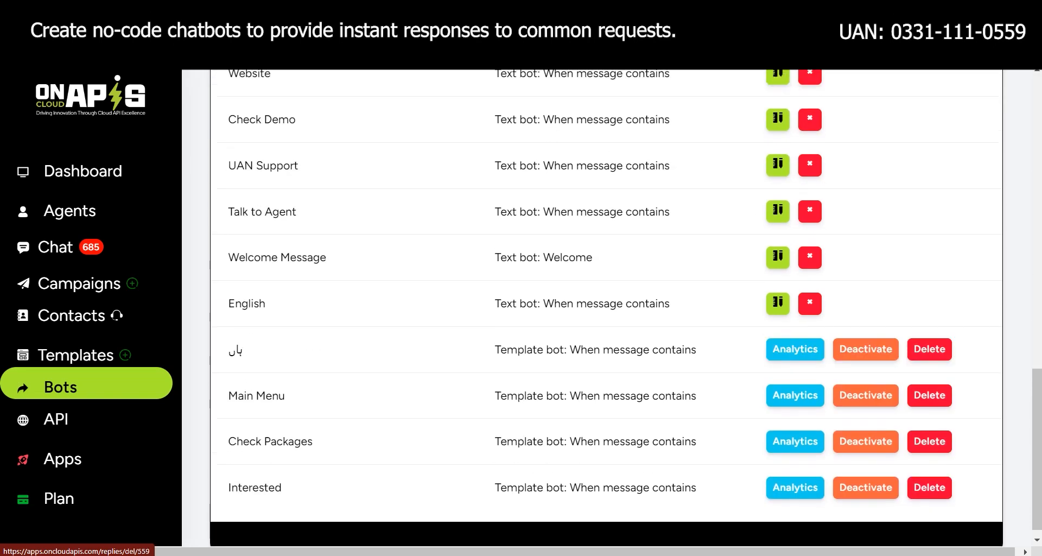
pyautogui.scroll(5, 606, 307)
pyautogui.scroll(-5, 605, 306)
pyautogui.scroll(10, 606, 307)
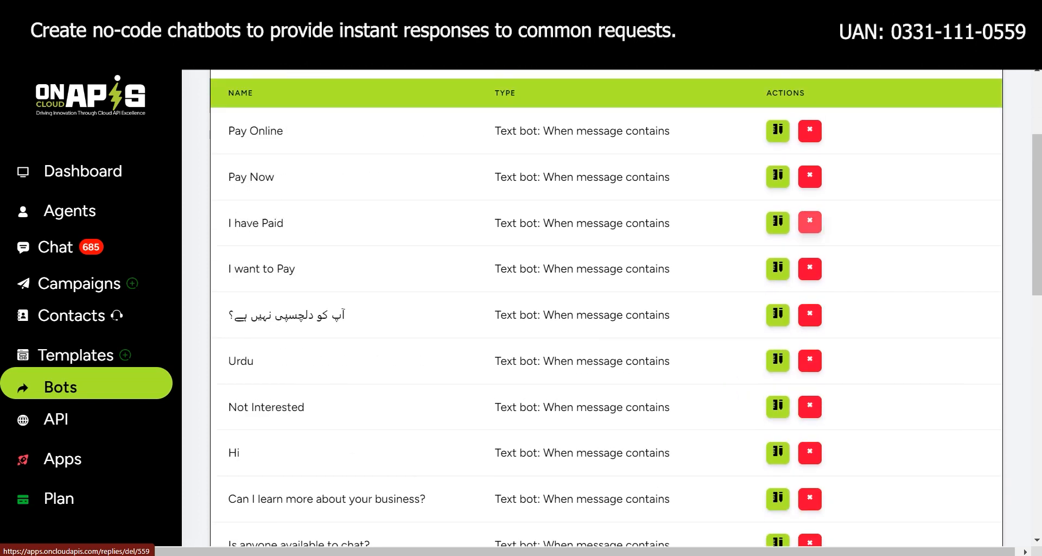
pyautogui.scroll(-1, 606, 307)
pyautogui.scroll(3, 606, 306)
pyautogui.scroll(-10, 810, 356)
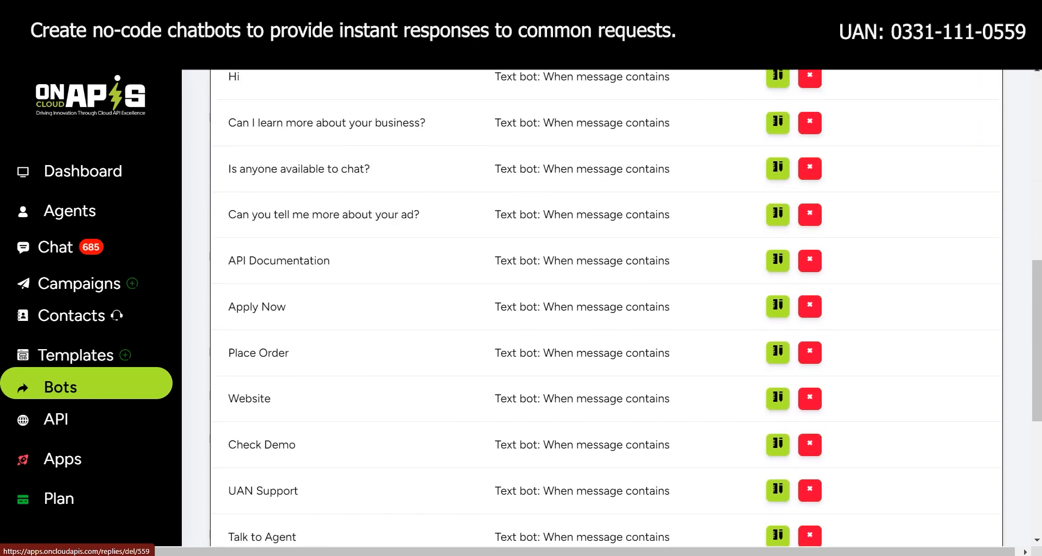
pyautogui.scroll(12, 810, 356)
# Start a new message bot and name it "test".
pyautogui.click(928, 227)
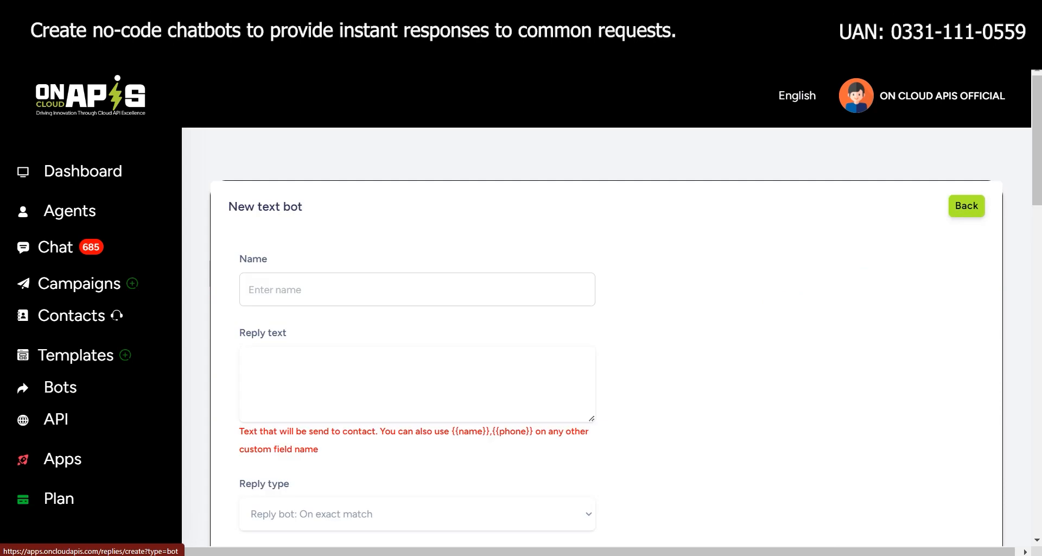
pyautogui.click(380, 289)
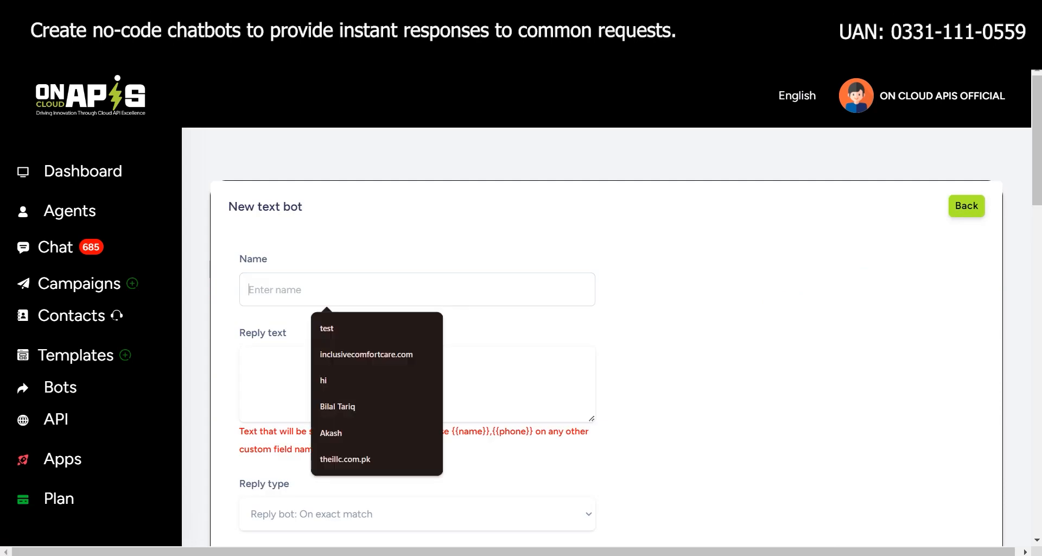
pyautogui.write('test')
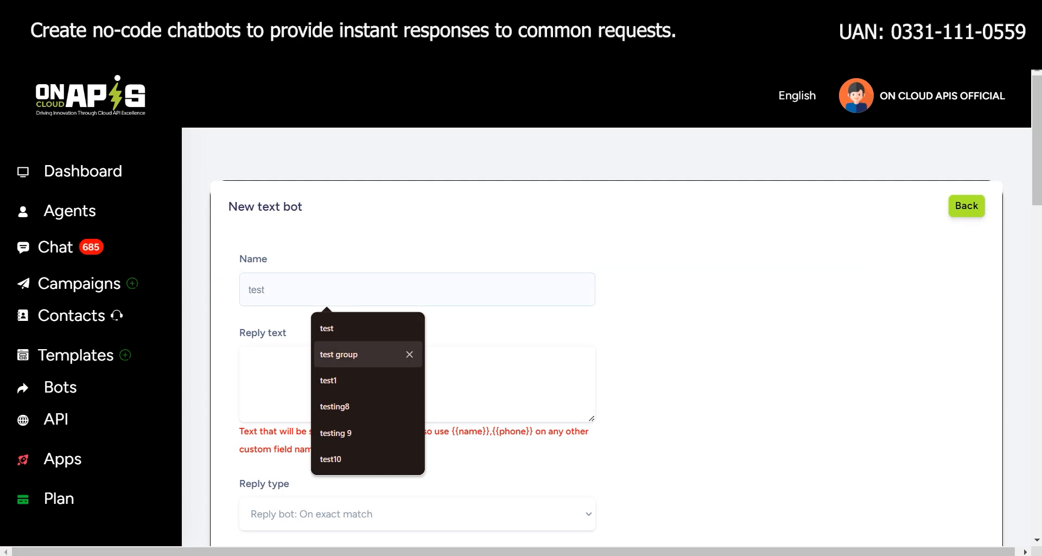
# Write the reply text "Hello {{name}}," followed by "How can we assist you today?" on a second line.
pyautogui.click(277, 372)
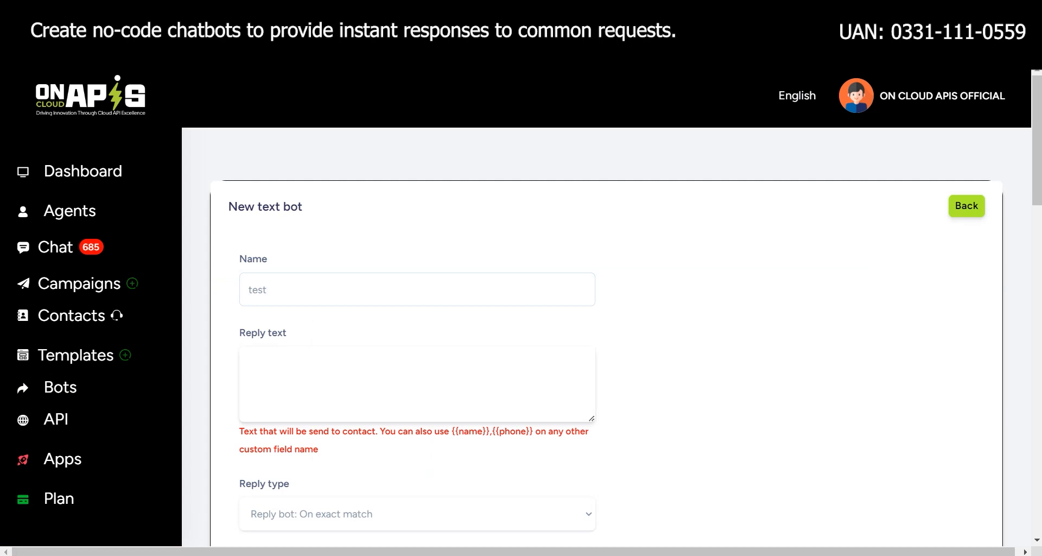
pyautogui.write('Hello')
pyautogui.write('{{name}')
pyautogui.write('}')
pyautogui.write(', ')
pyautogui.write('How can we ')
pyautogui.write('assi')
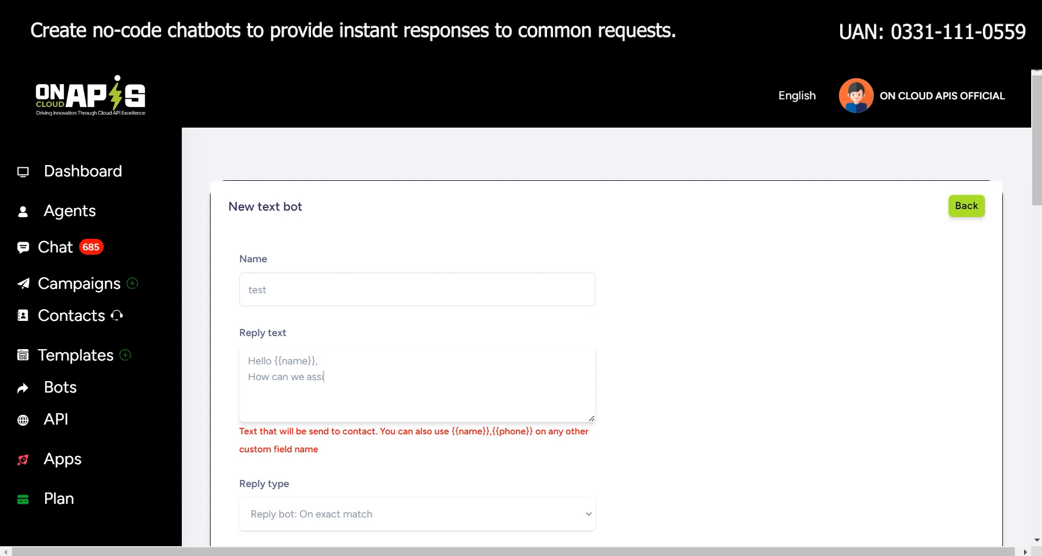
pyautogui.write('st you today?')
# Set the bot's reply type to "Reply bot: When message contains".
pyautogui.scroll(-2, 380, 375)
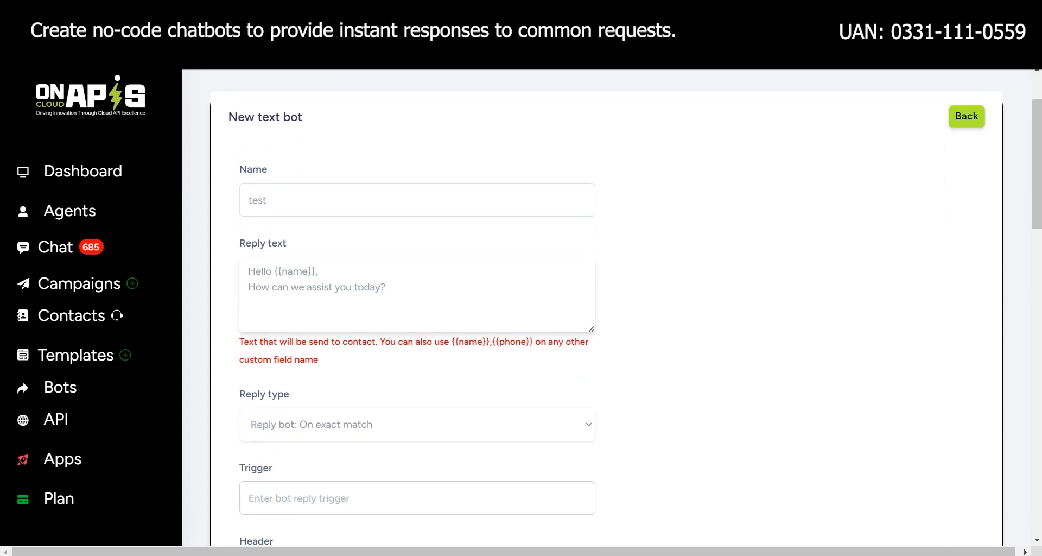
pyautogui.click(336, 421)
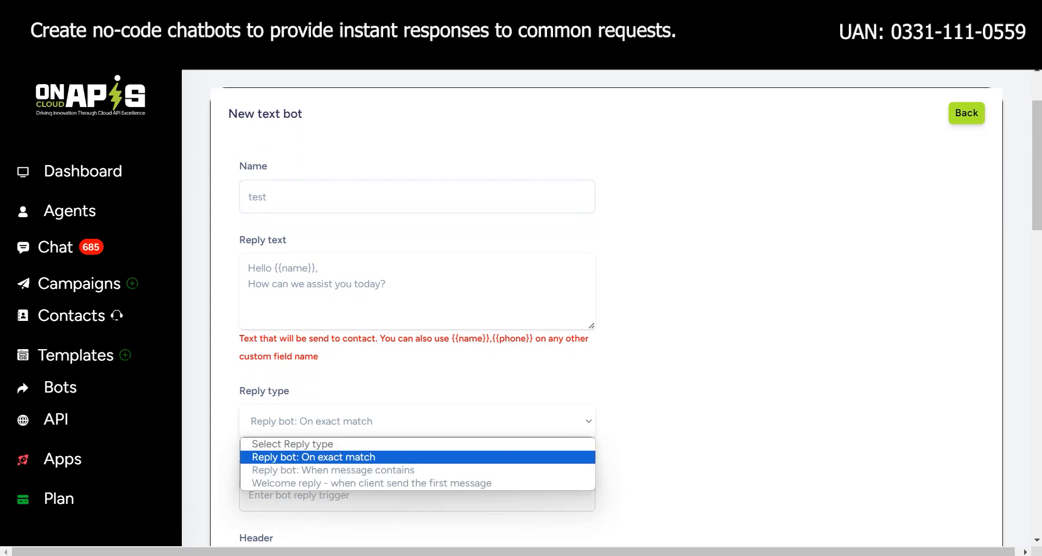
pyautogui.click(333, 470)
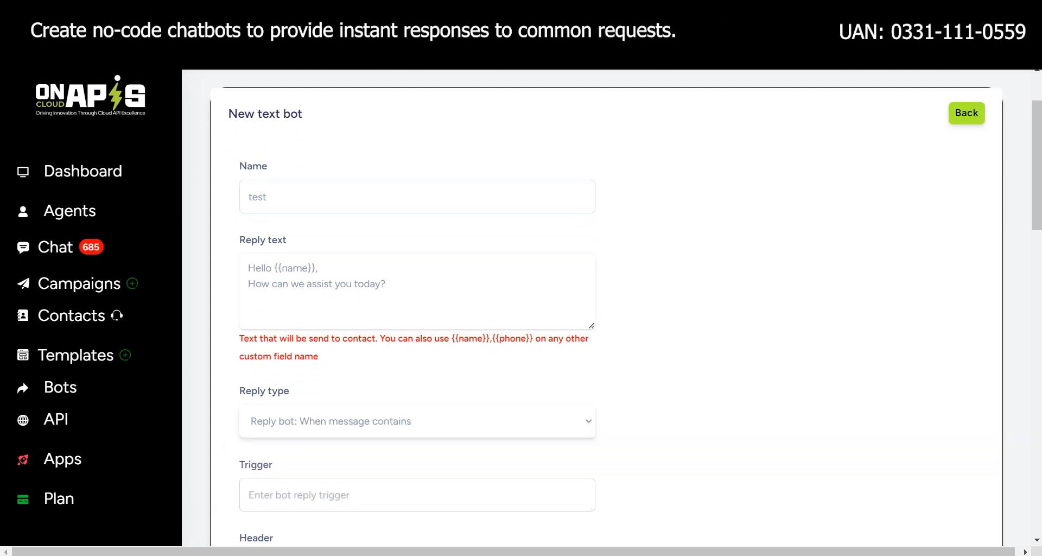
pyautogui.click(347, 422)
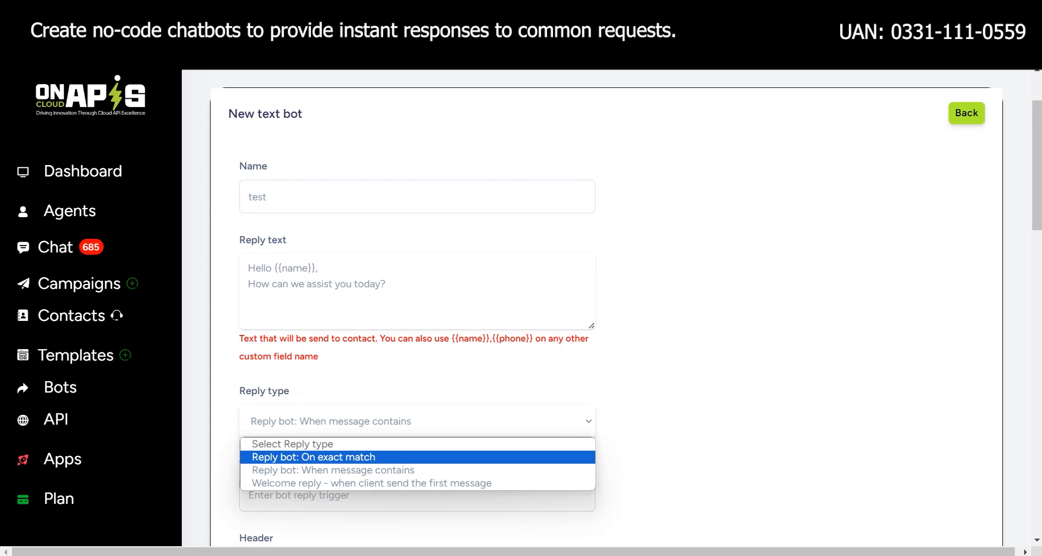
pyautogui.click(347, 470)
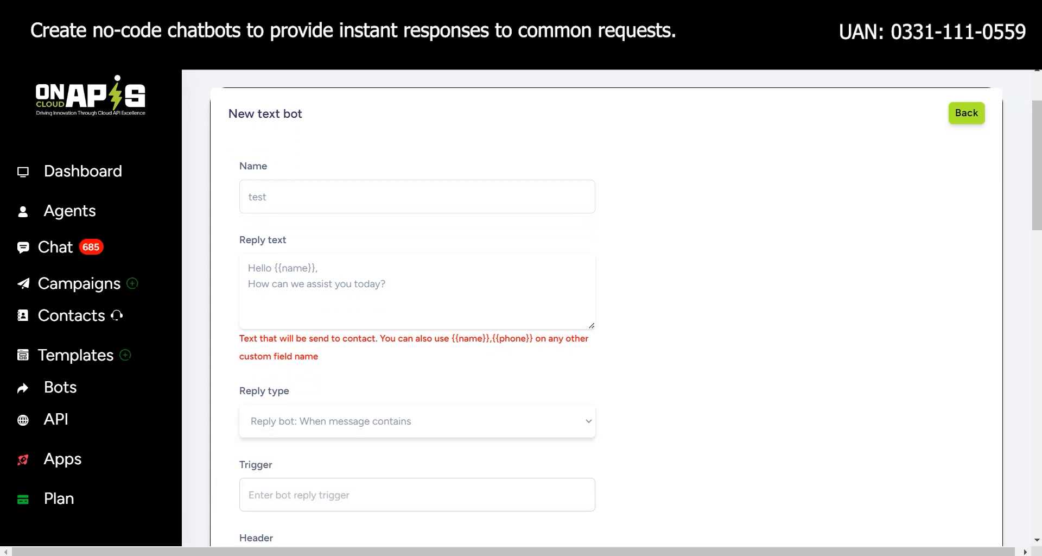
# Enter "Test" as the bot's reply trigger.
pyautogui.scroll(-2, 606, 306)
pyautogui.click(348, 403)
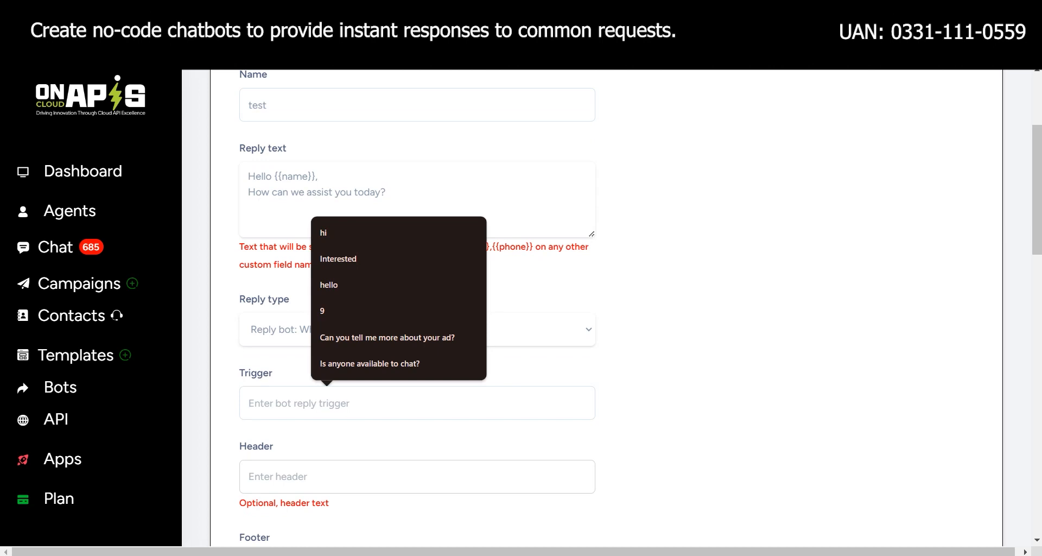
pyautogui.write('Test')
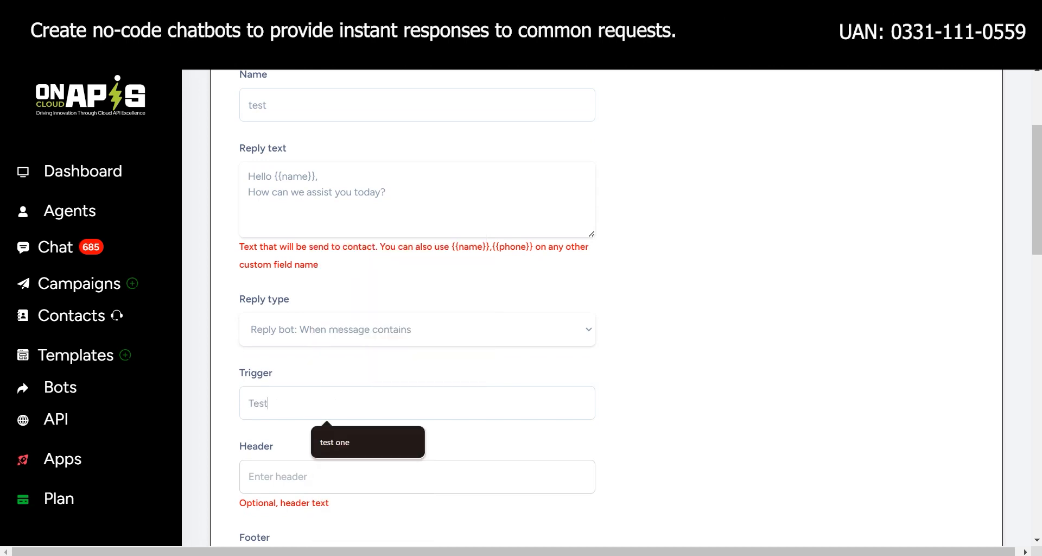
# Set the header to "Welcome to On Cloud API's" and the footer to "Meta Verified Tech Providers ✅" using the suggested entries.
pyautogui.scroll(-2, 619, 308)
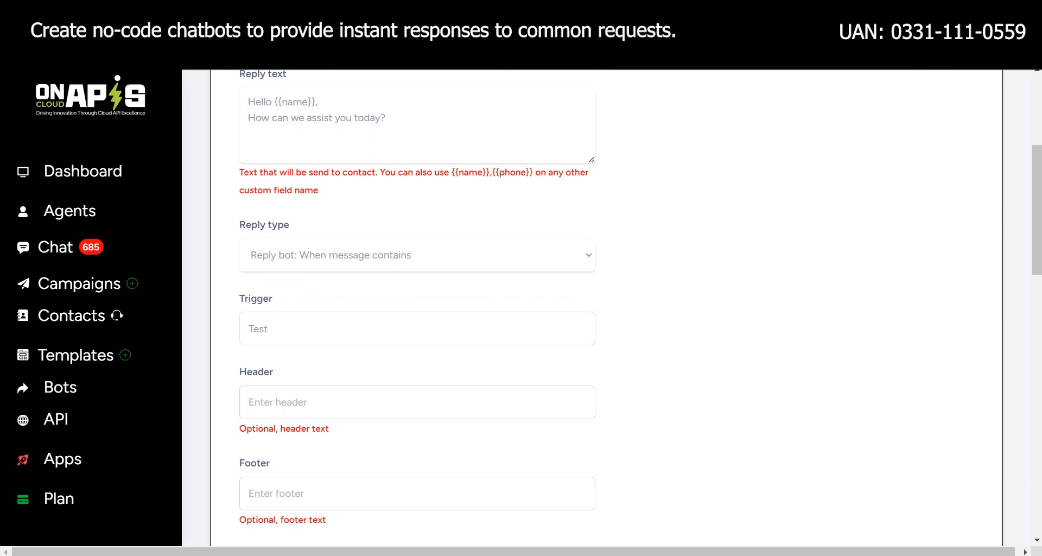
pyautogui.scroll(2, 619, 308)
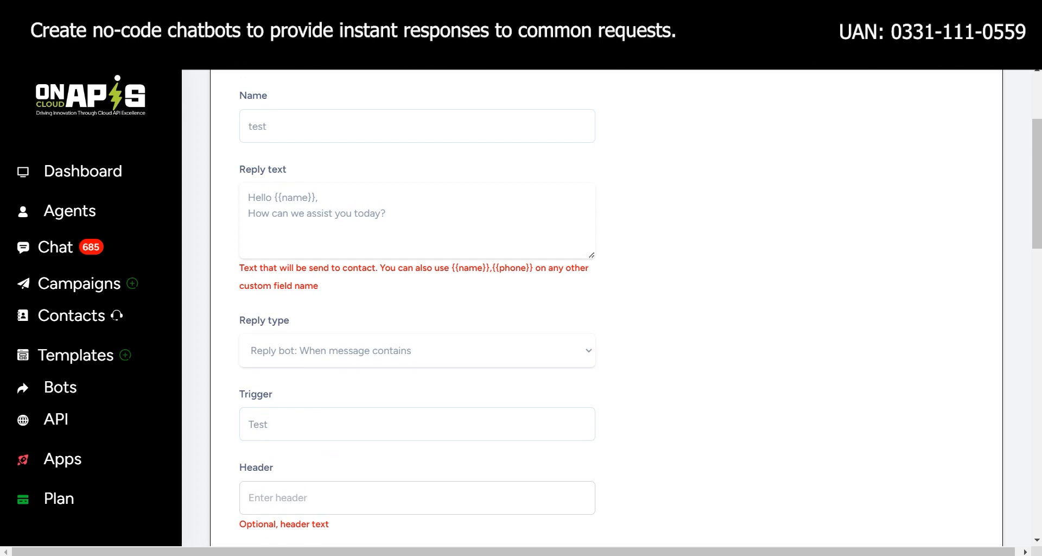
pyautogui.scroll(-1, 640, 310)
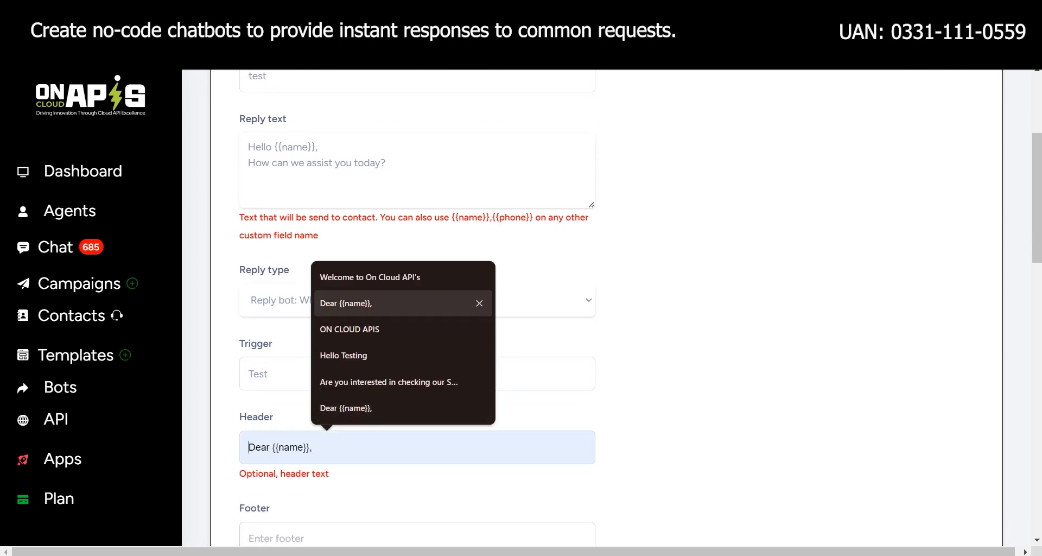
pyautogui.click(375, 277)
pyautogui.scroll(-3, 619, 308)
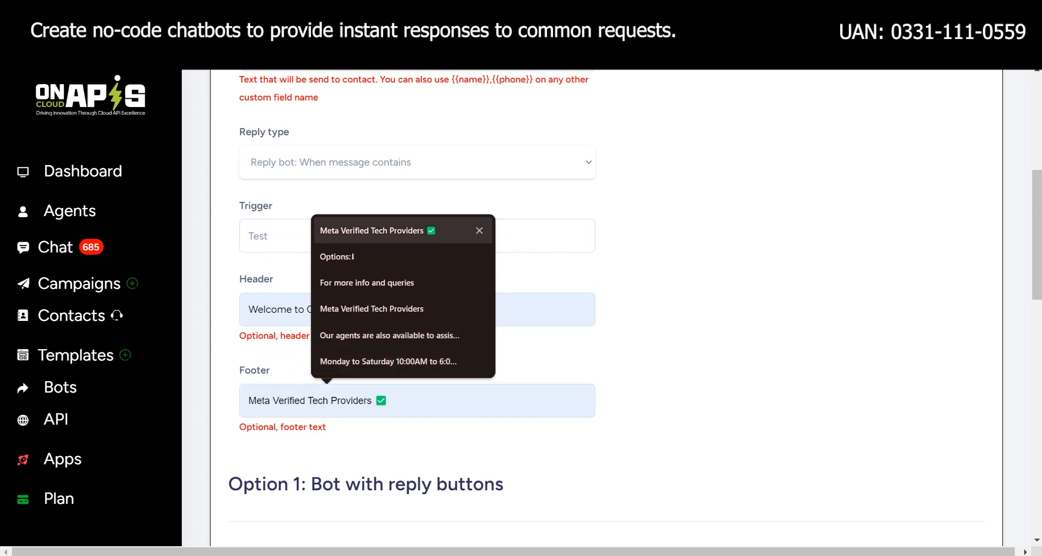
pyautogui.click(380, 230)
# Define the first reply button with the text "English" and the ID 01.
pyautogui.scroll(-3, 619, 308)
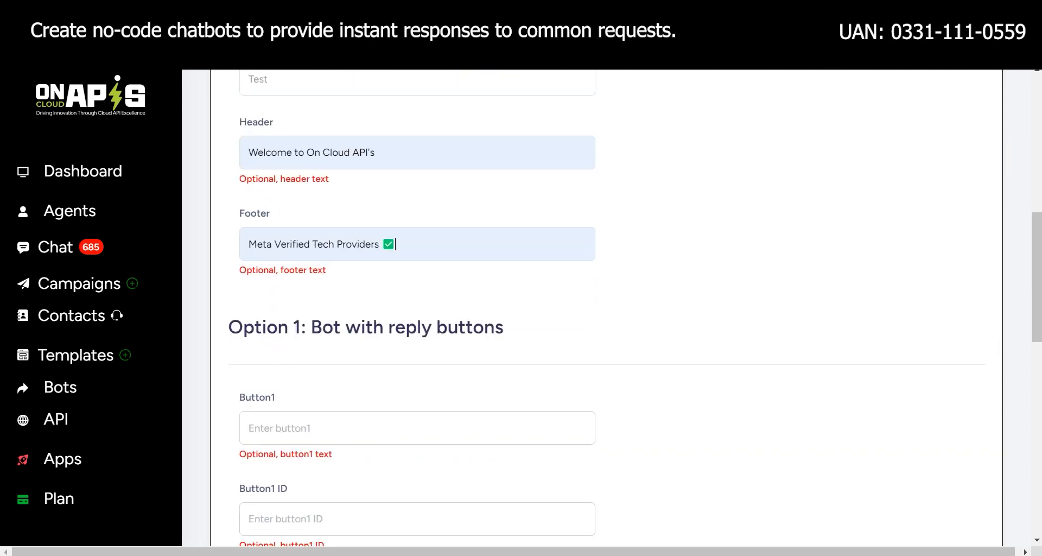
pyautogui.scroll(-2, 619, 308)
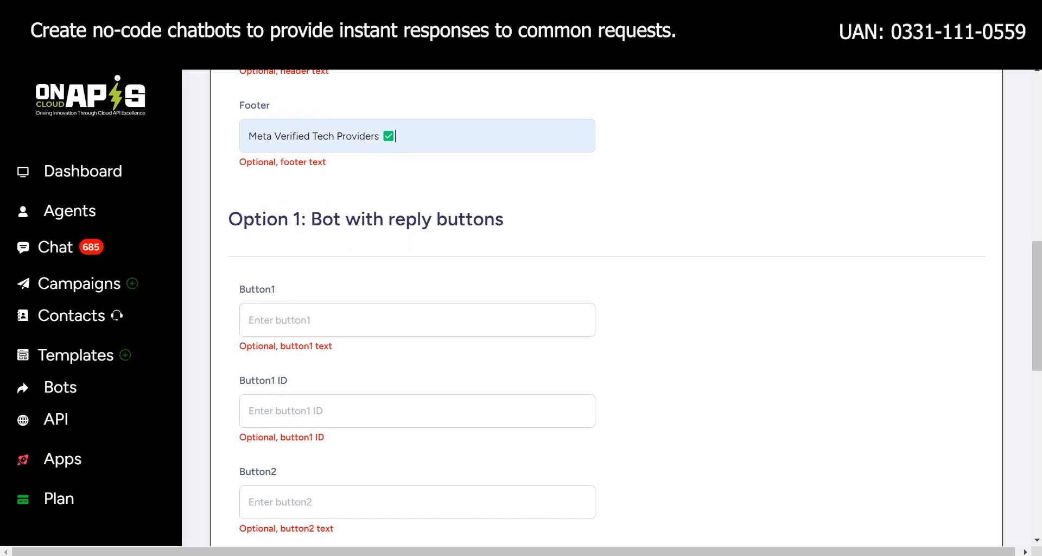
pyautogui.scroll(-1, 619, 308)
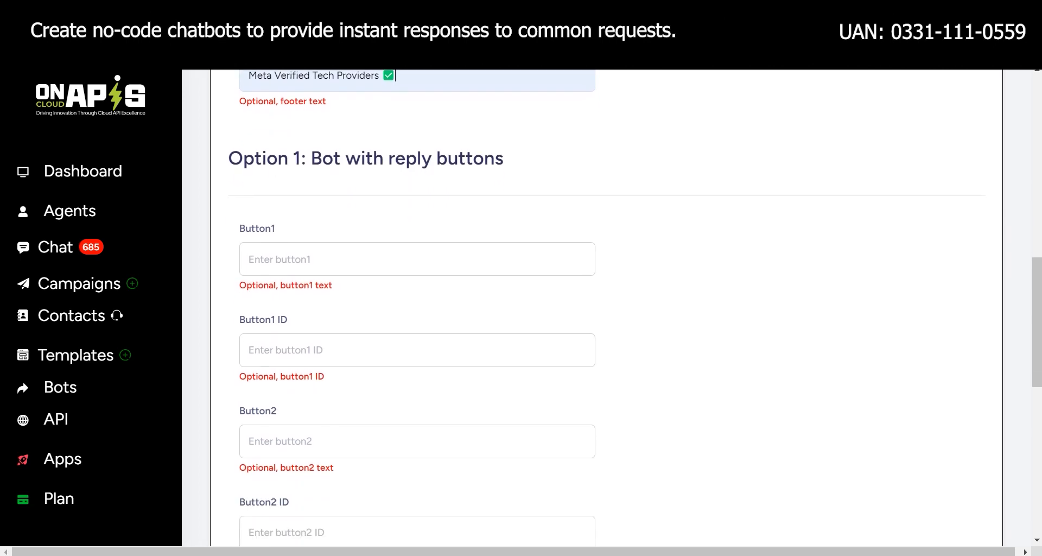
pyautogui.click(327, 259)
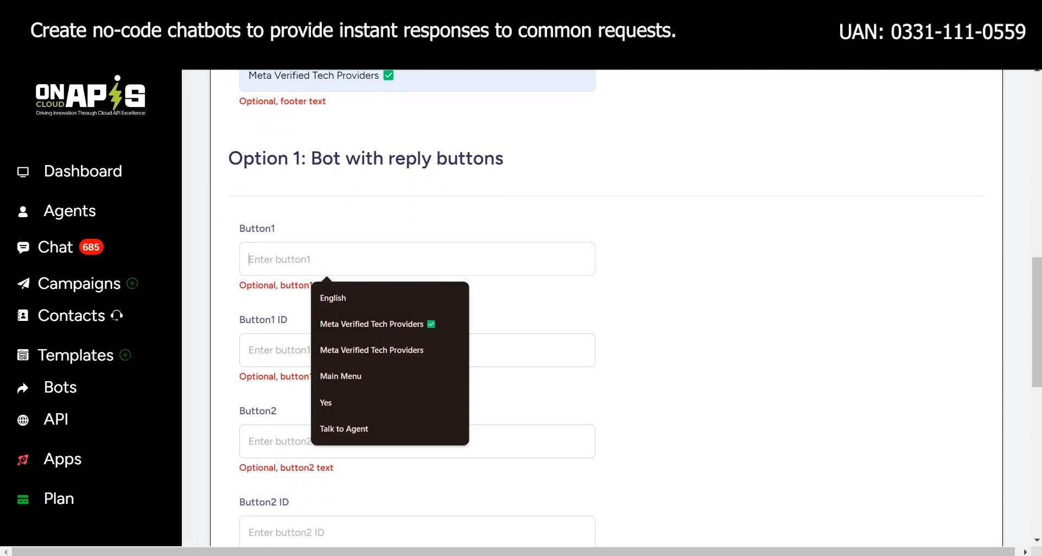
pyautogui.press('Down')
pyautogui.press('Return')
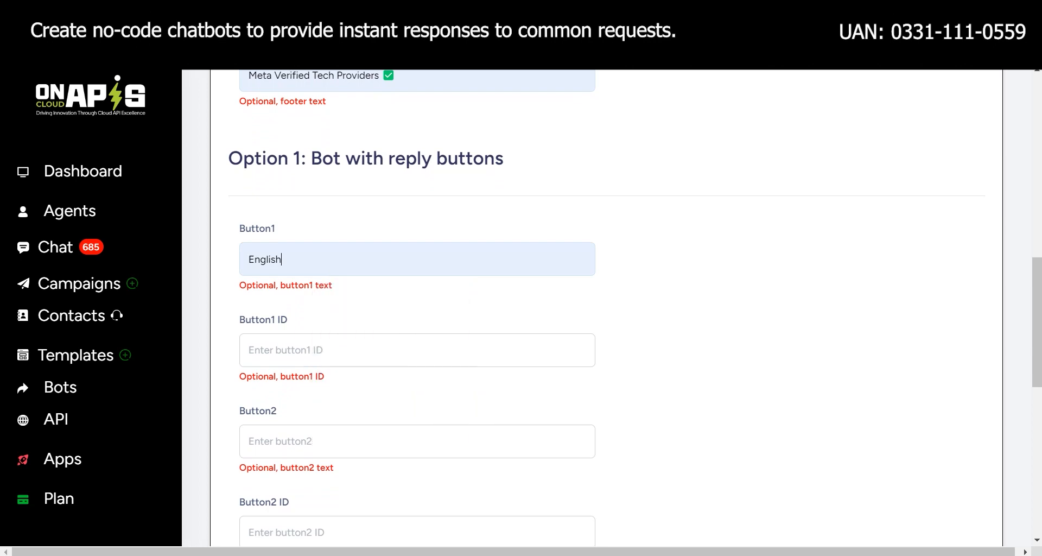
pyautogui.click(327, 350)
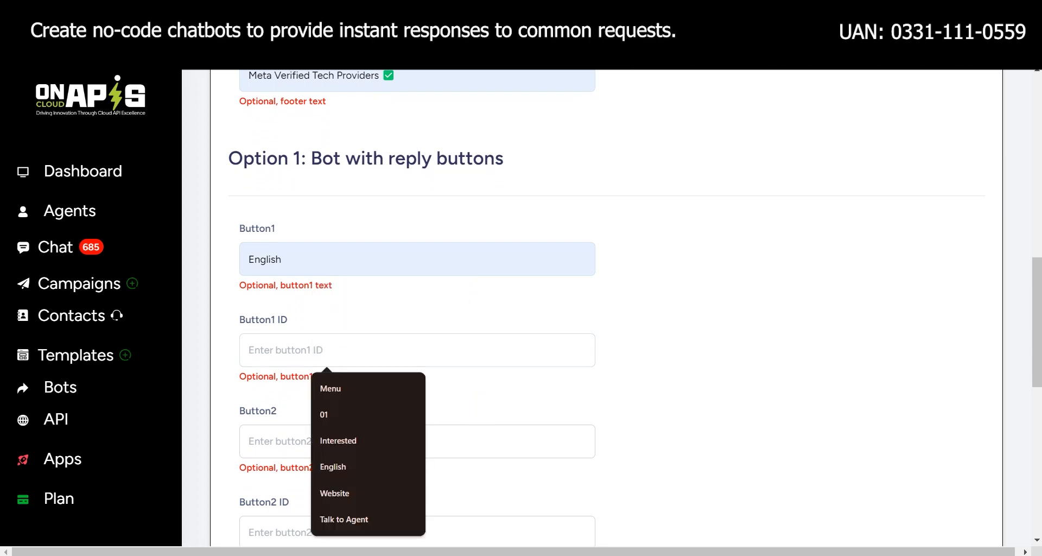
pyautogui.write('01')
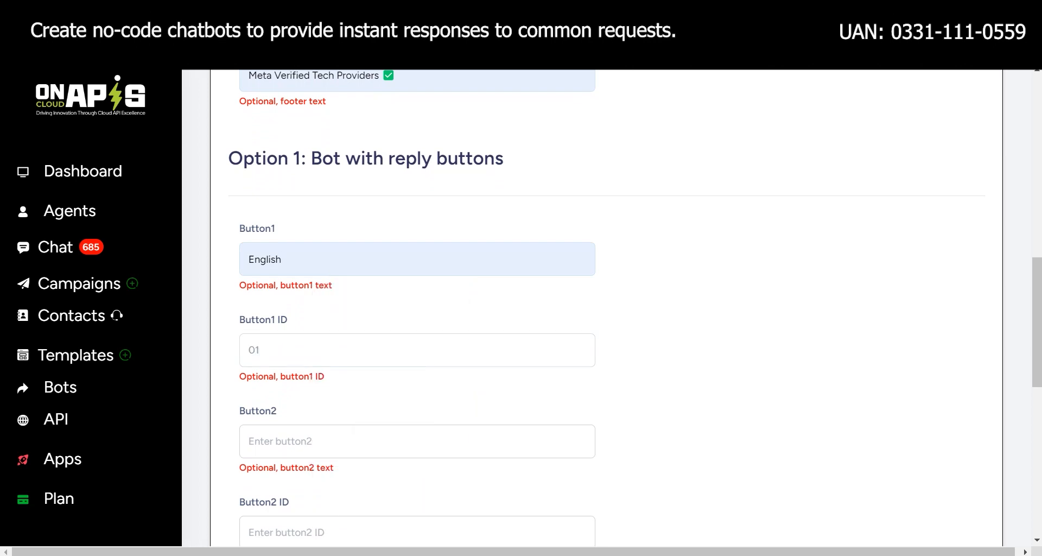
# Define the second reply button with the text "Urdu" and the ID 02.
pyautogui.click(326, 442)
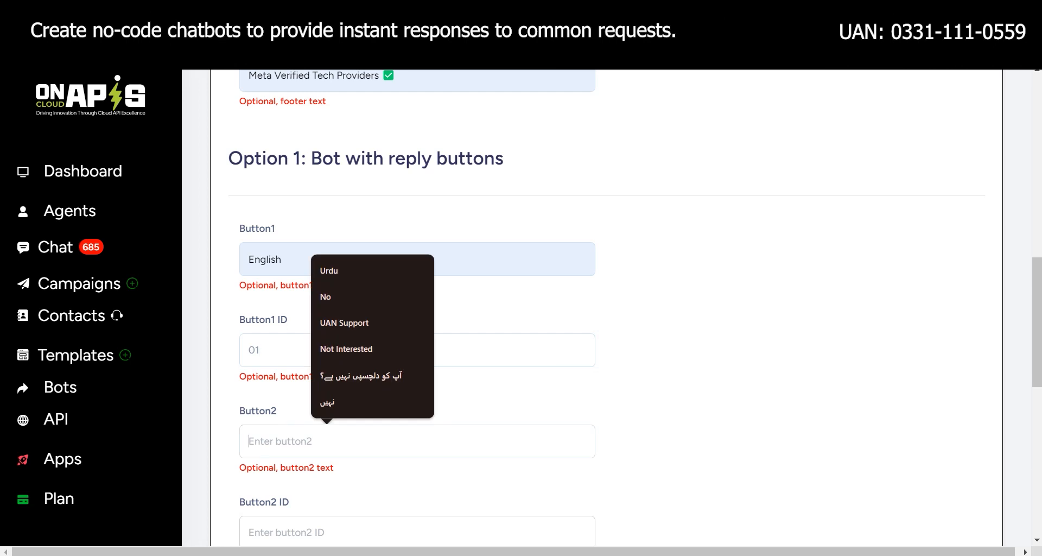
pyautogui.click(337, 271)
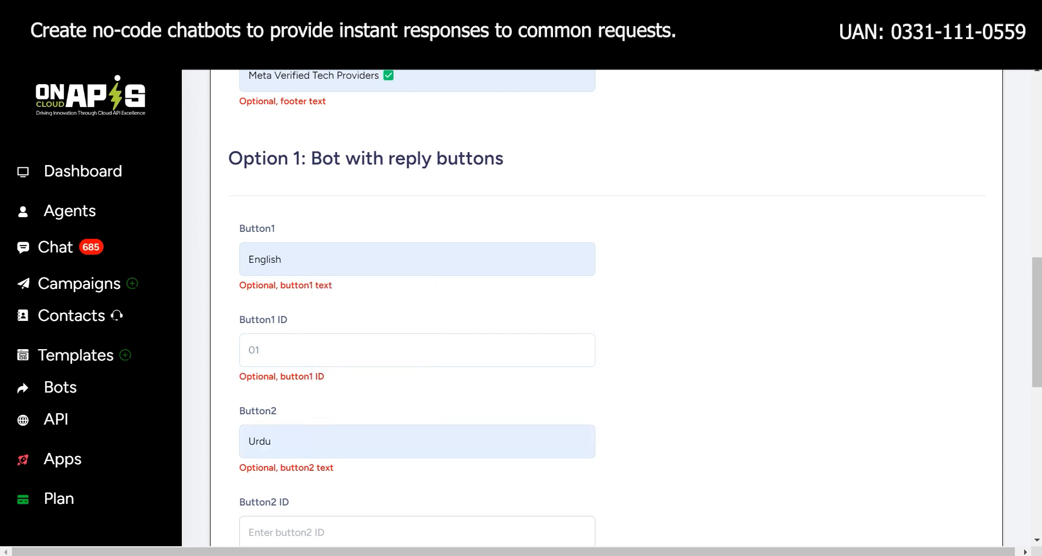
pyautogui.click(327, 532)
pyautogui.write('02')
pyautogui.press('Tab')
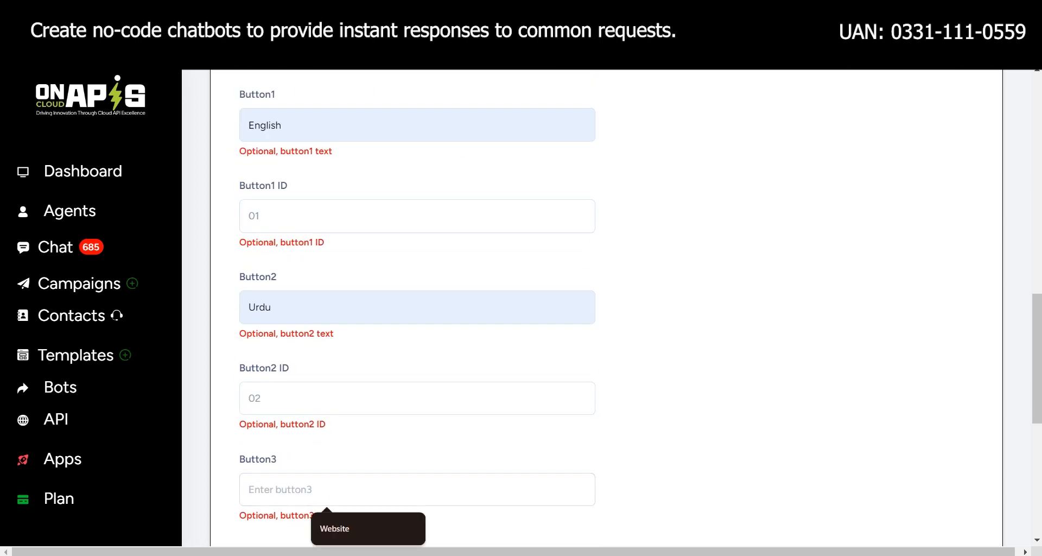
# Define the third reply button with the text "Website" and the ID 03.
pyautogui.press('Down')
pyautogui.press('Return')
pyautogui.press('Tab')
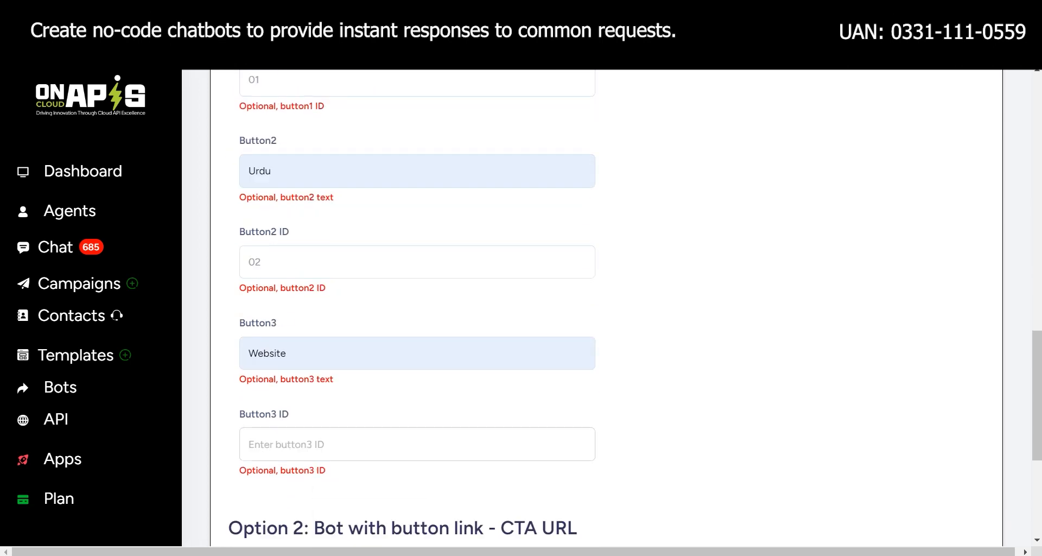
pyautogui.write('03')
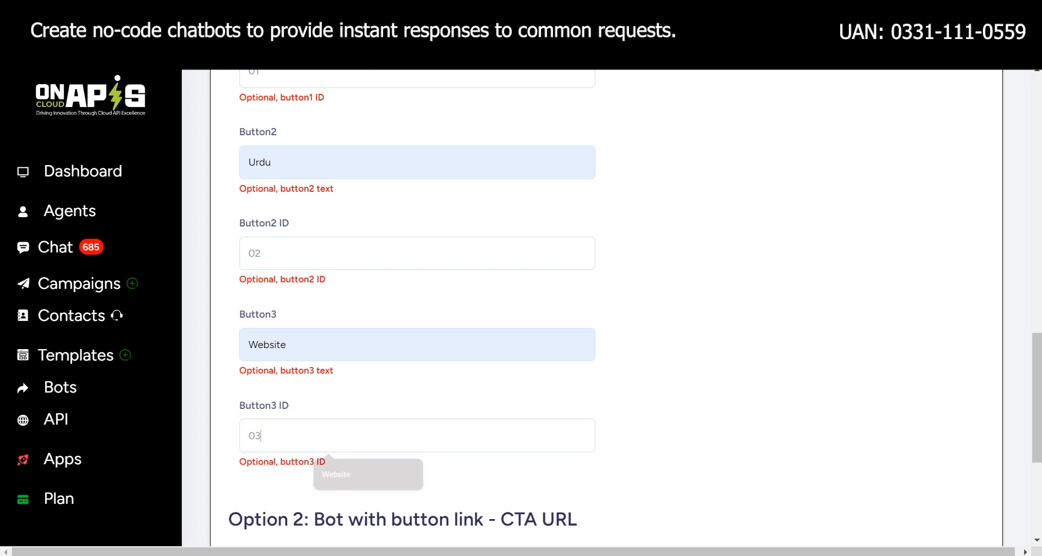
pyautogui.scroll(-3, 597, 304)
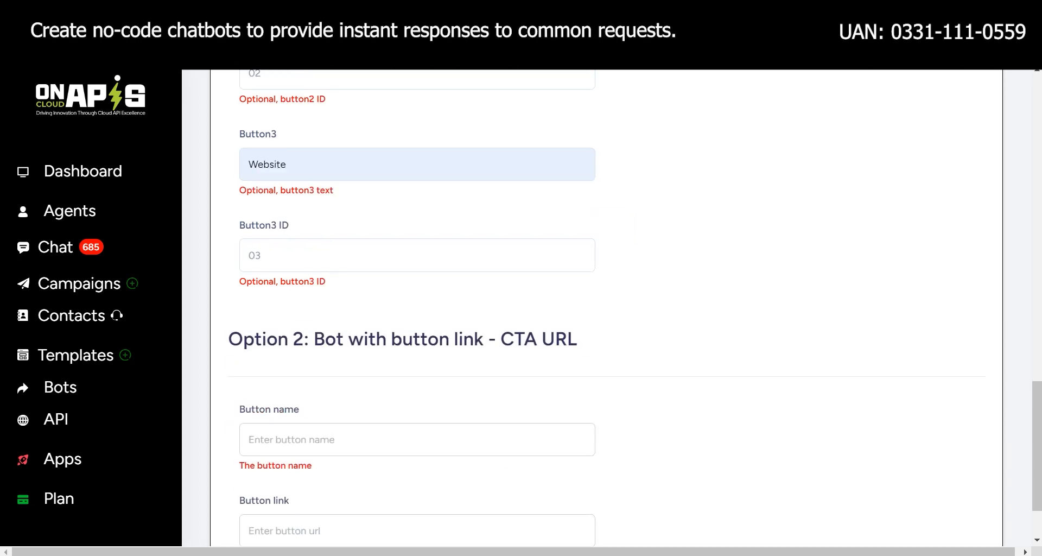
pyautogui.scroll(-2, 597, 304)
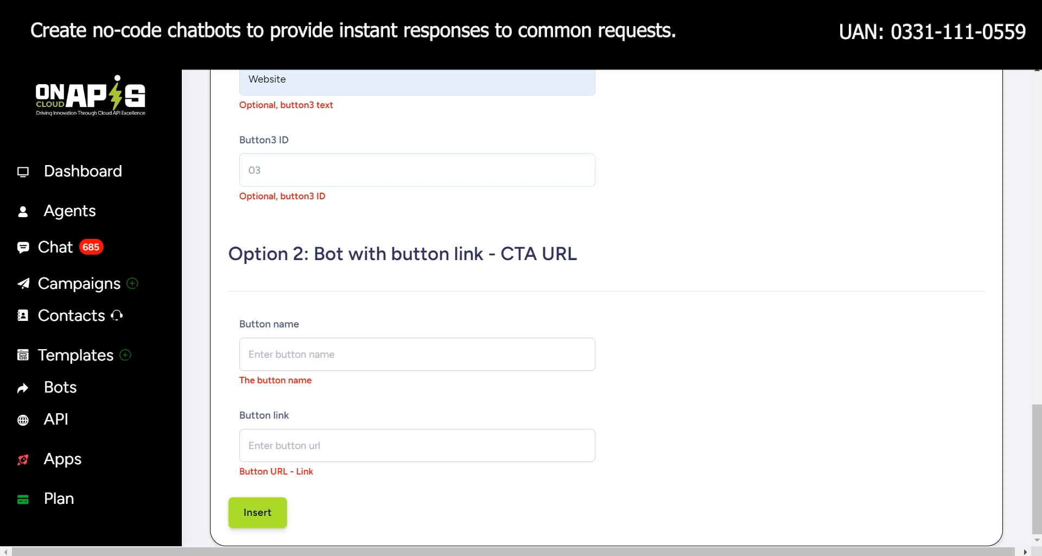
pyautogui.scroll(4, 597, 304)
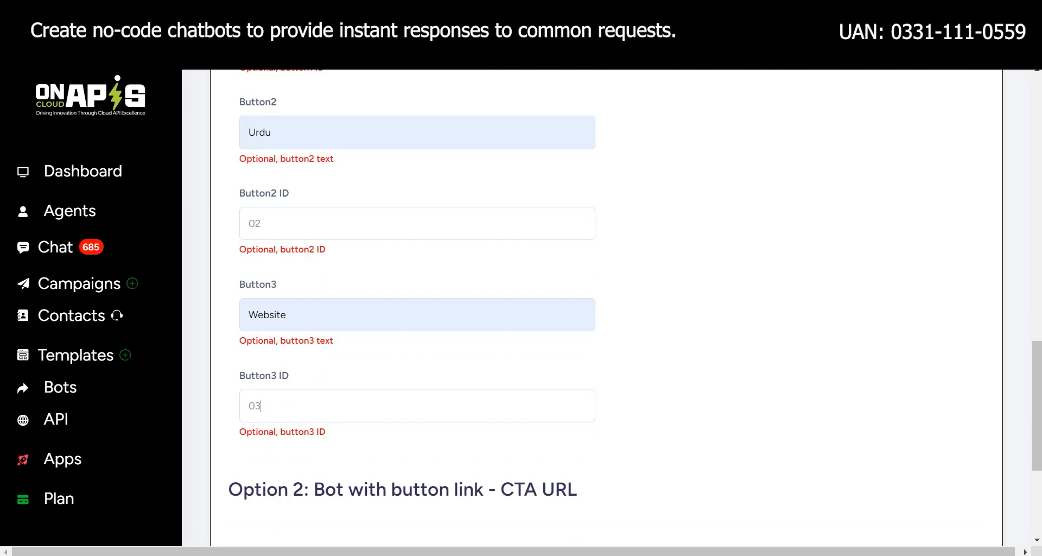
pyautogui.scroll(-2, 597, 304)
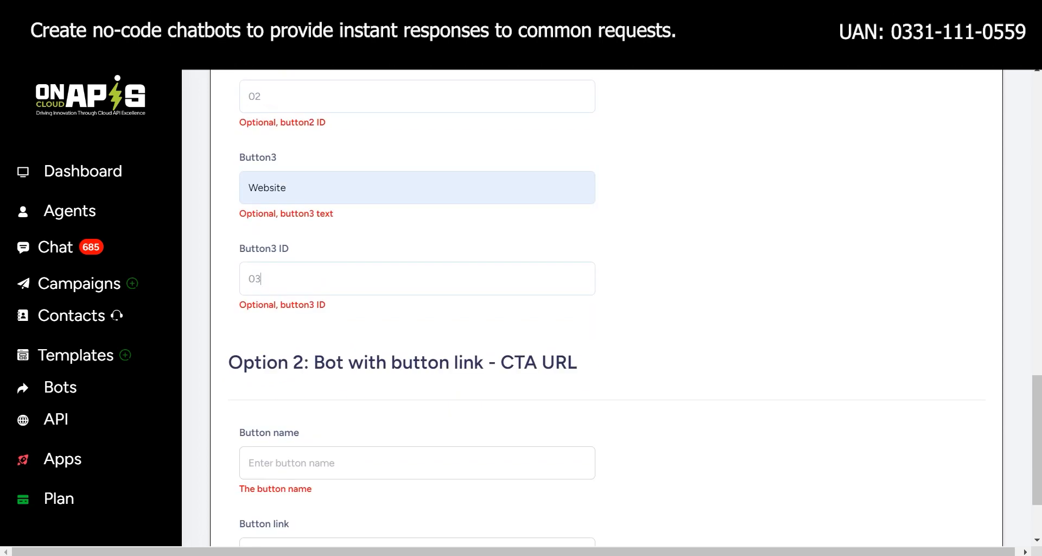
pyautogui.scroll(-2, 597, 304)
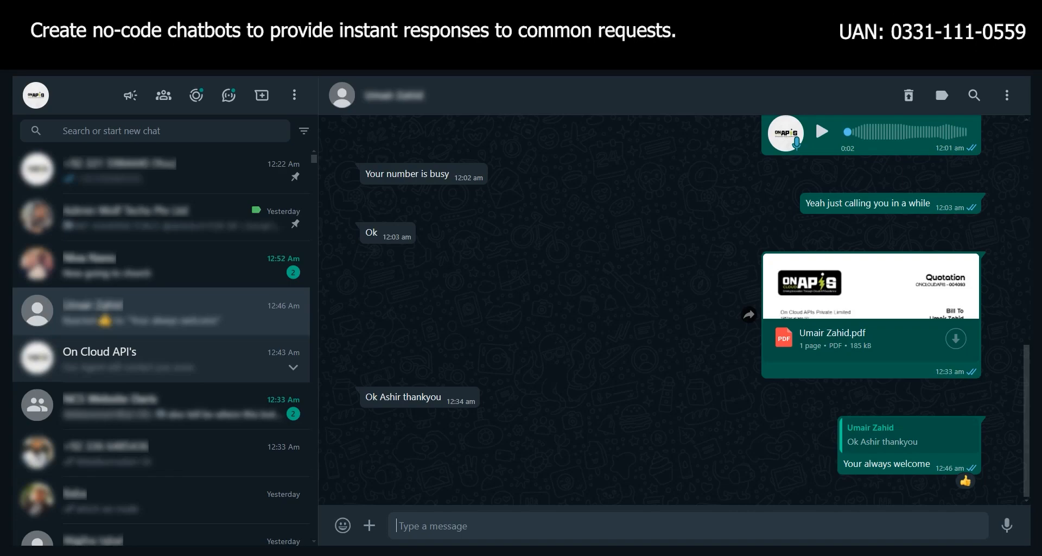
# Switch to WhatsApp and send the trigger message "test" in the On Cloud API's chat.
pyautogui.click(163, 358)
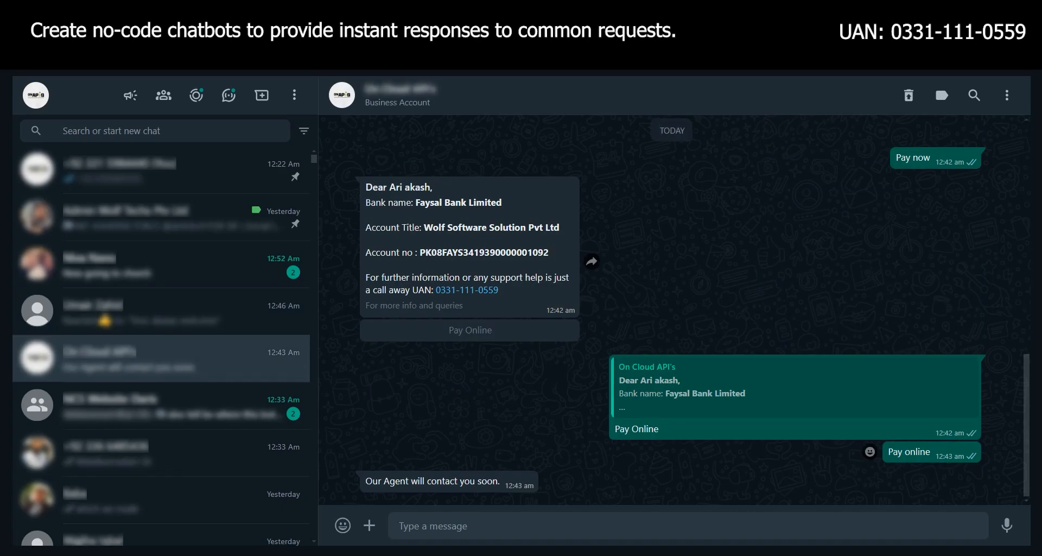
pyautogui.write('test')
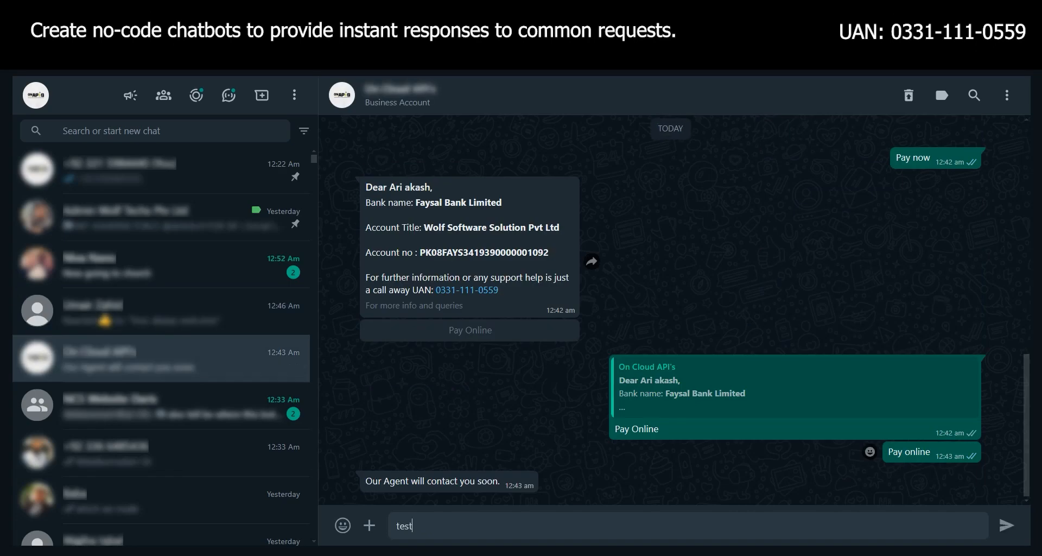
pyautogui.press('Return')
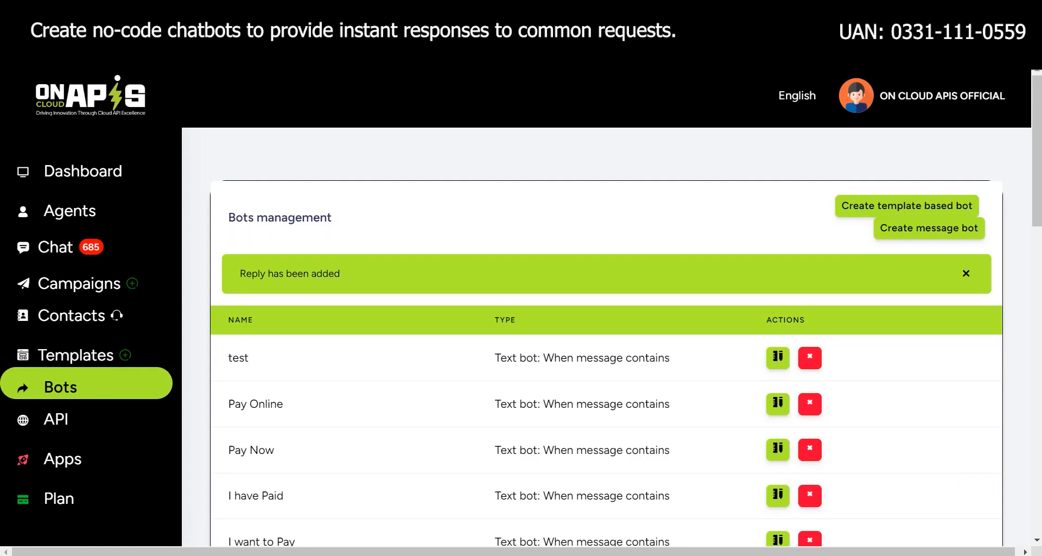
# On the On Cloud APIs bots page, open the form for creating a new message bot.
pyautogui.click(929, 228)
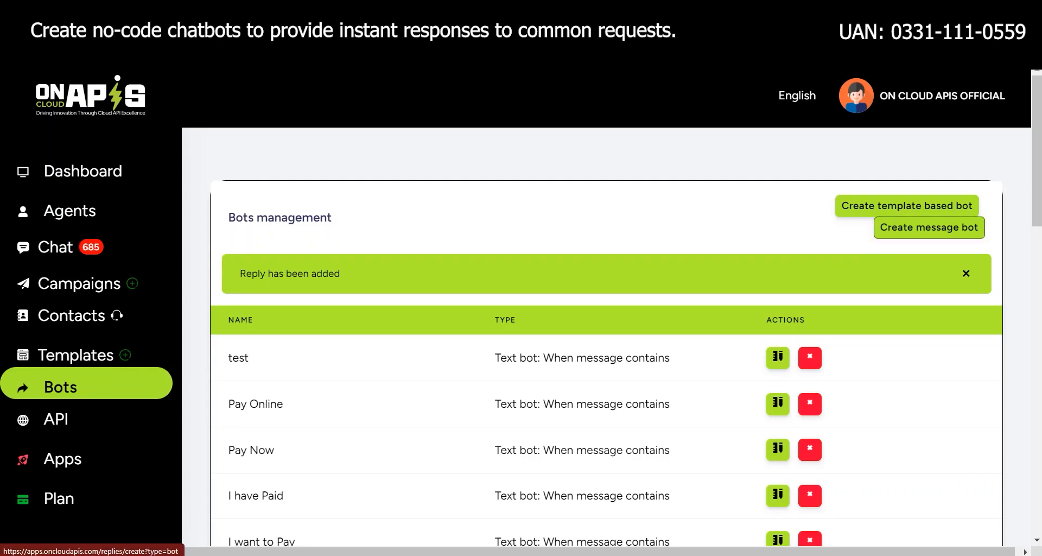
pyautogui.click(327, 289)
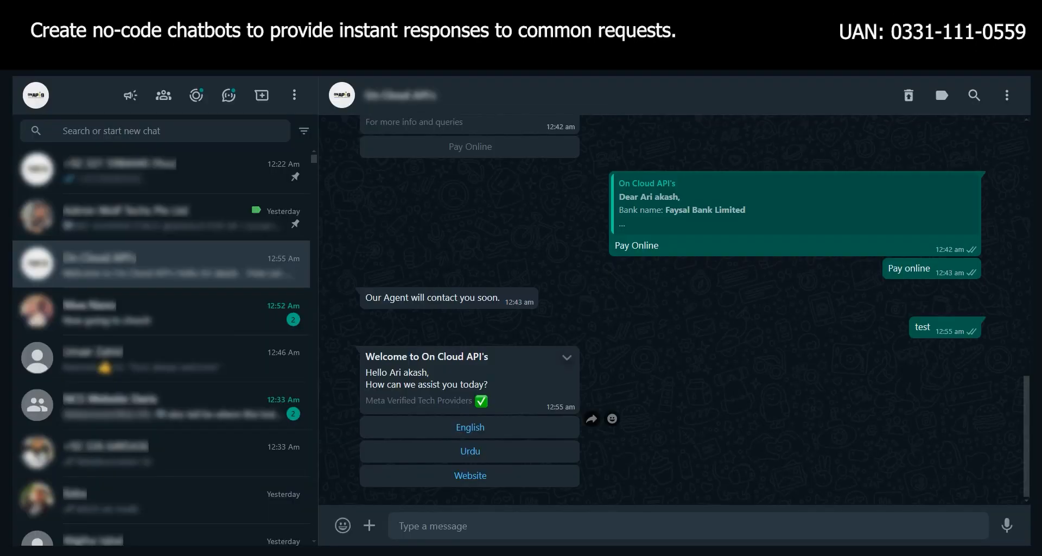
# In the WhatsApp chat, answer the welcome message with English and the services question with Interested.
pyautogui.click(470, 427)
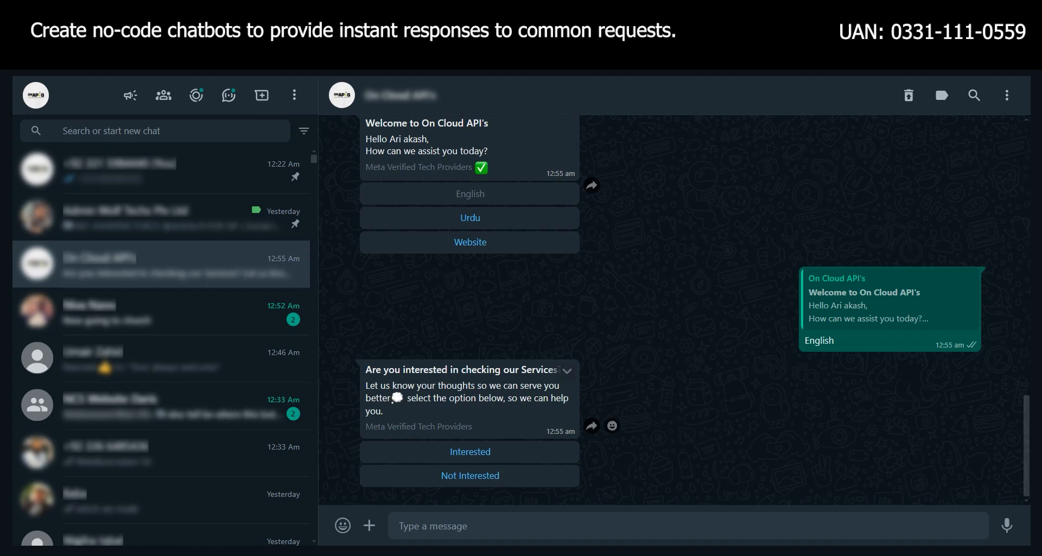
pyautogui.click(471, 452)
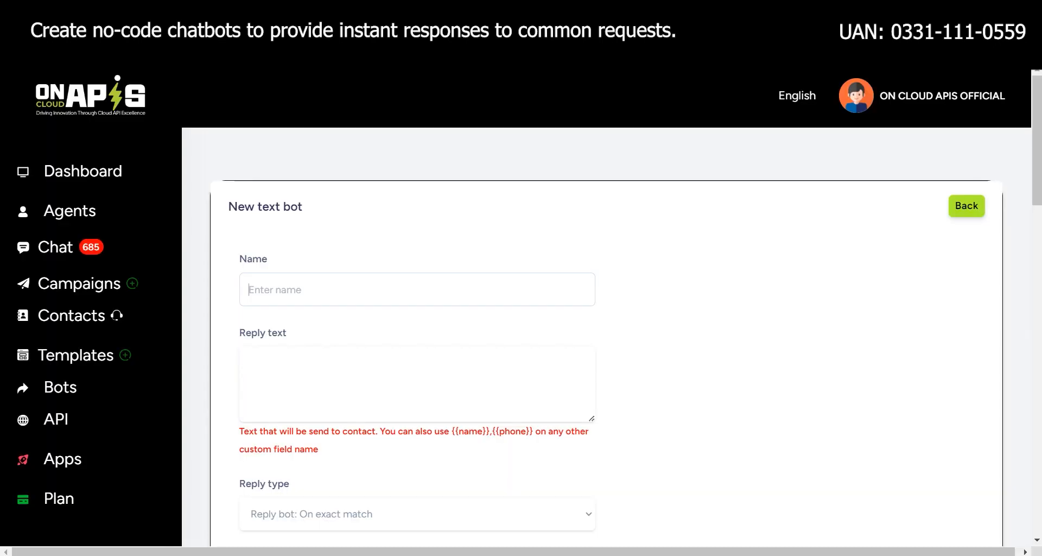
# Leave the new text bot form on On Cloud APIs and look through the existing bots in the management list.
pyautogui.click(967, 206)
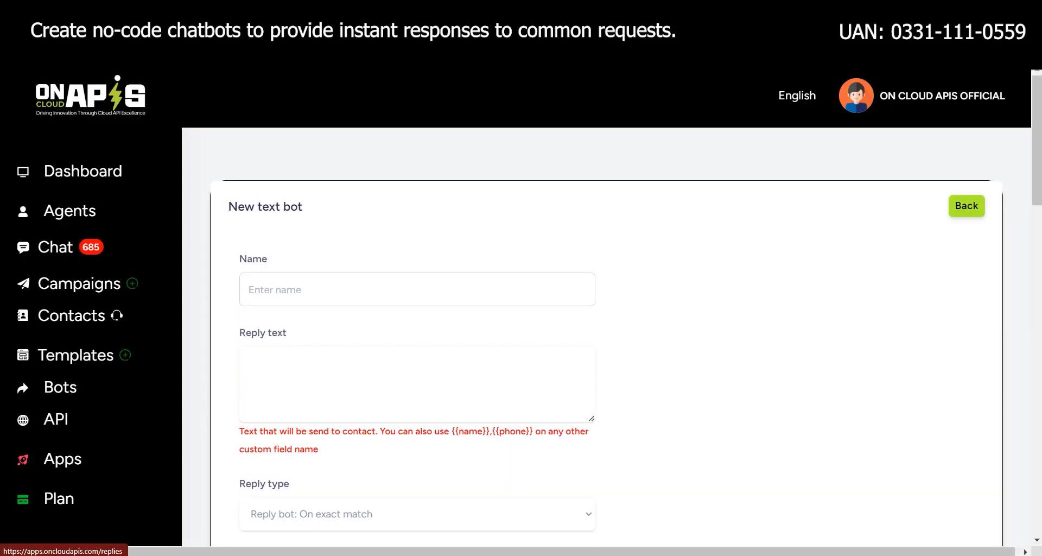
pyautogui.scroll(-13, 606, 308)
pyautogui.scroll(-2, 606, 307)
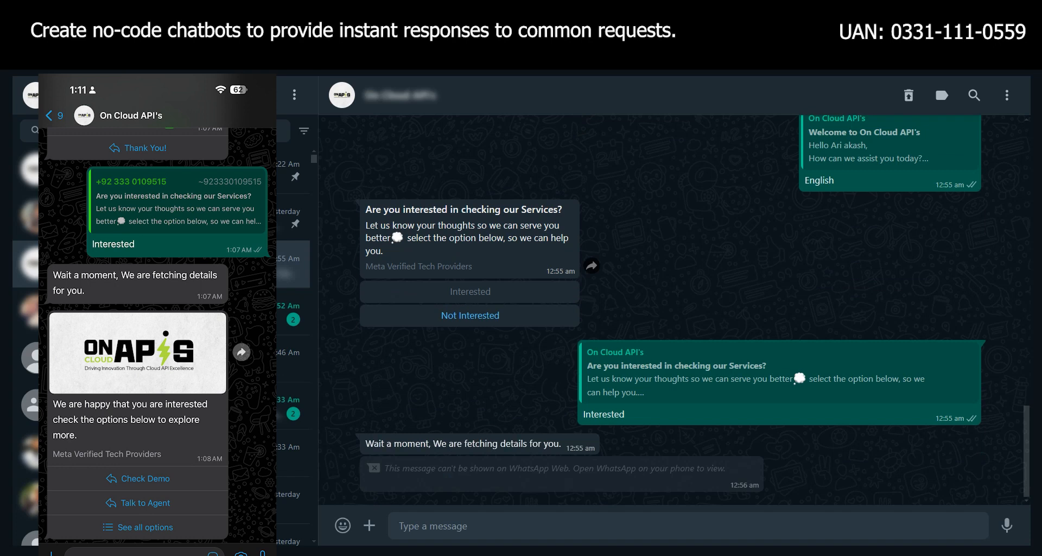
# In the WhatsApp chat, reply Not Interested and Thank You! to the bot, and review the conversation.
pyautogui.click(470, 315)
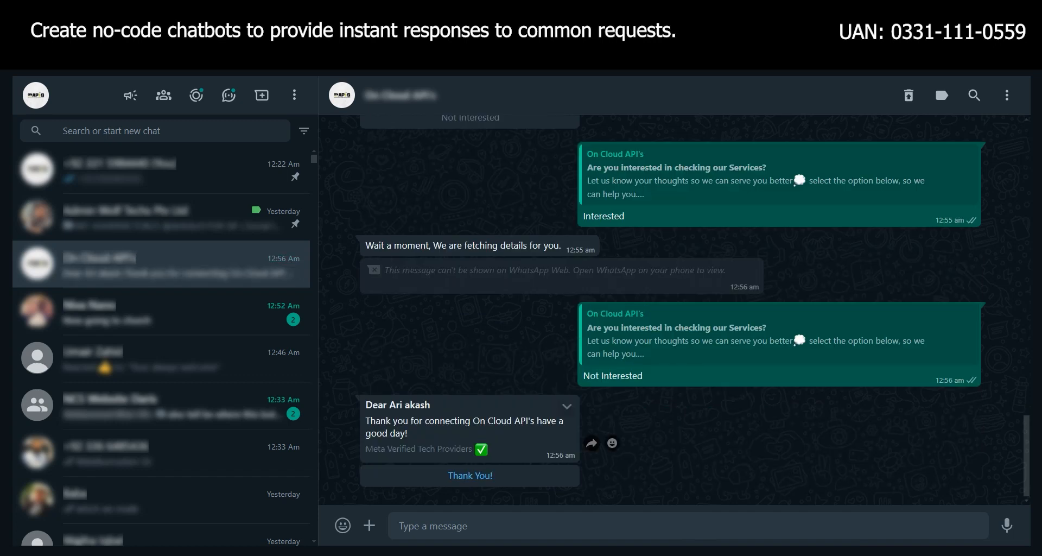
pyautogui.click(470, 475)
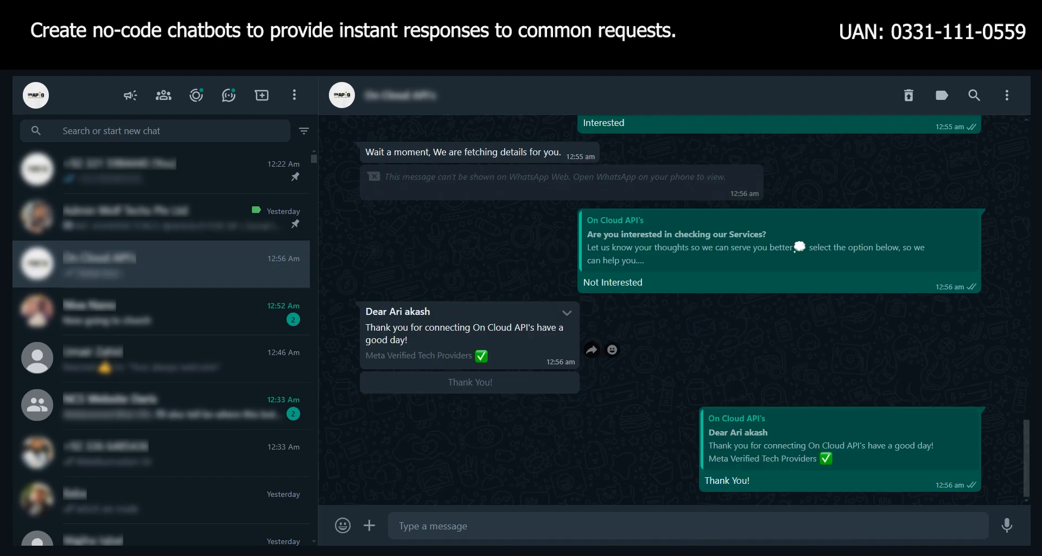
pyautogui.scroll(2, 760, 369)
pyautogui.scroll(4, 565, 355)
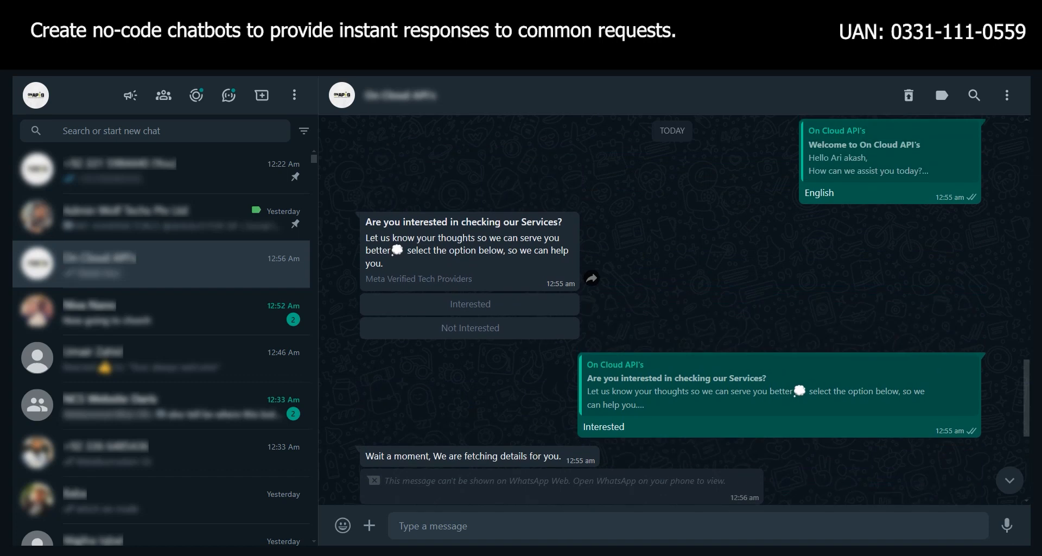
pyautogui.scroll(-6, 564, 355)
pyautogui.scroll(3, 564, 337)
pyautogui.scroll(-3, 564, 337)
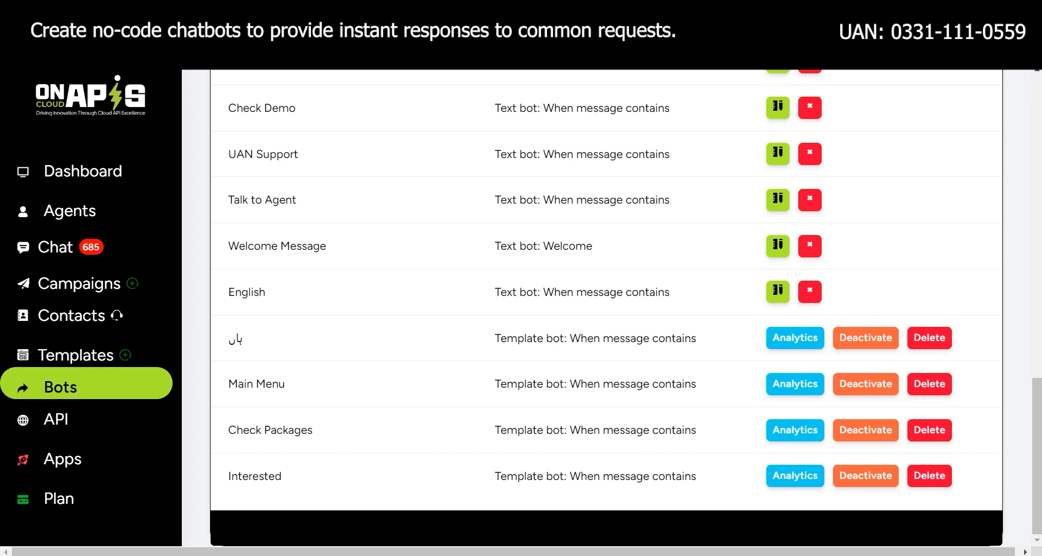
# Return to the beginning of the On Cloud APIs bots list and open the dashboard.
pyautogui.scroll(15, 606, 307)
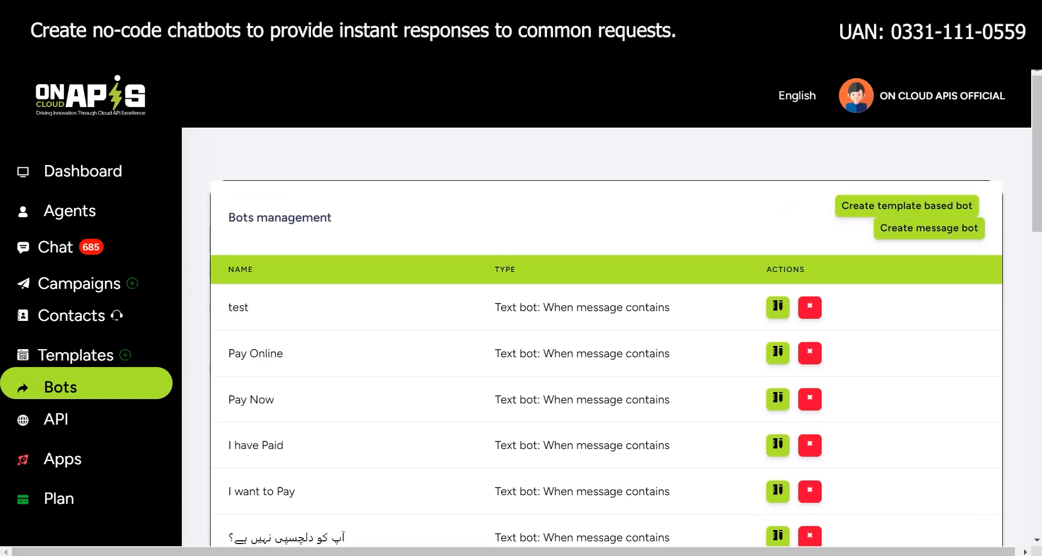
pyautogui.click(83, 171)
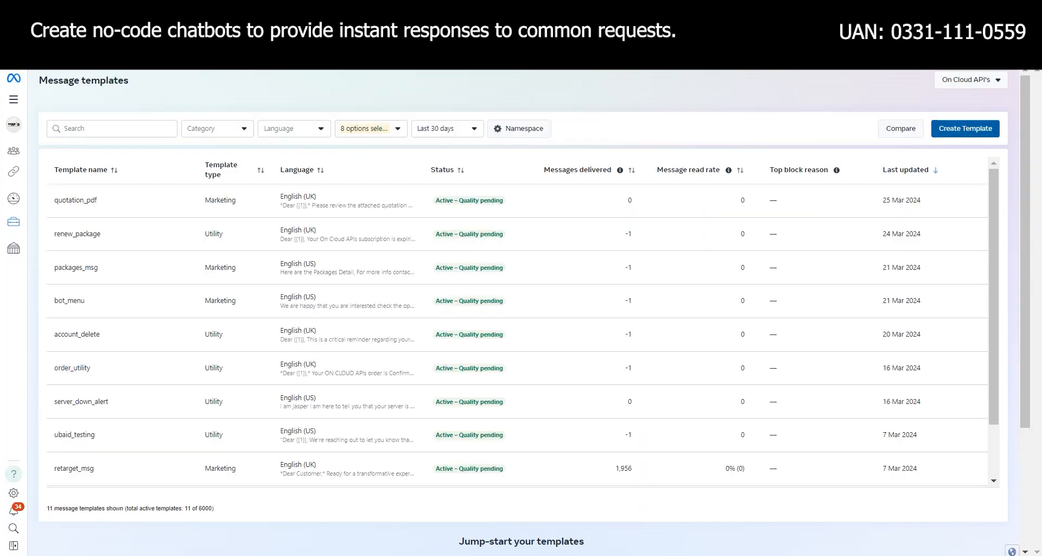
# On Meta's Message templates page, start a new message template in the Marketing category with the Custom type.
pyautogui.scroll(-2, 517, 359)
pyautogui.scroll(2, 517, 360)
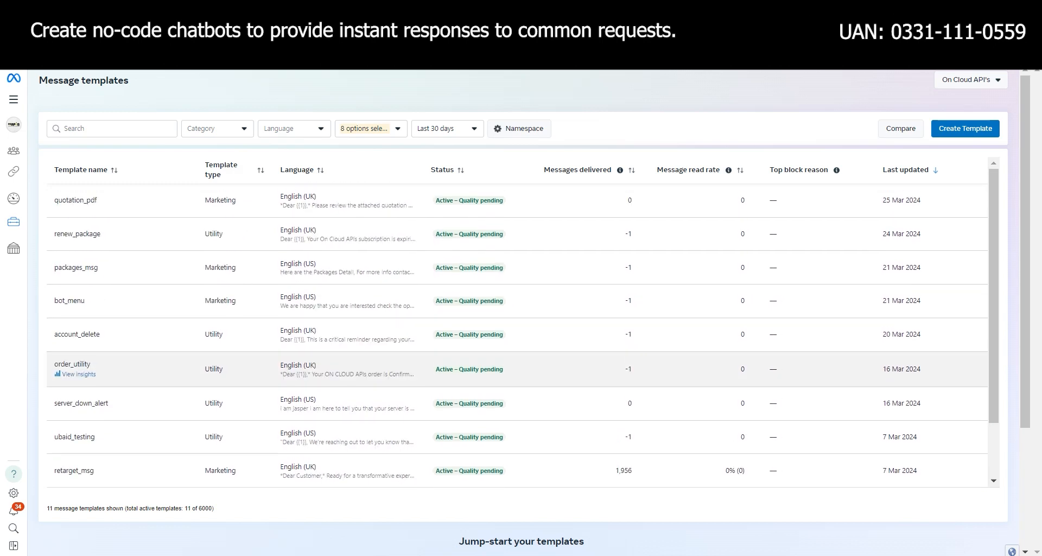
pyautogui.scroll(-2, 517, 360)
pyautogui.scroll(1, 517, 359)
pyautogui.scroll(1, 516, 359)
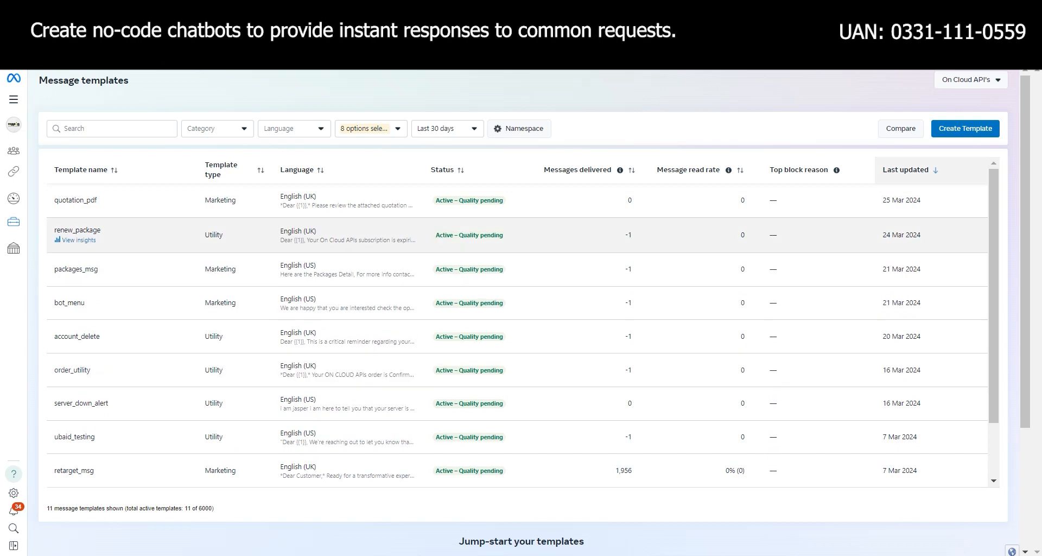
pyautogui.click(965, 128)
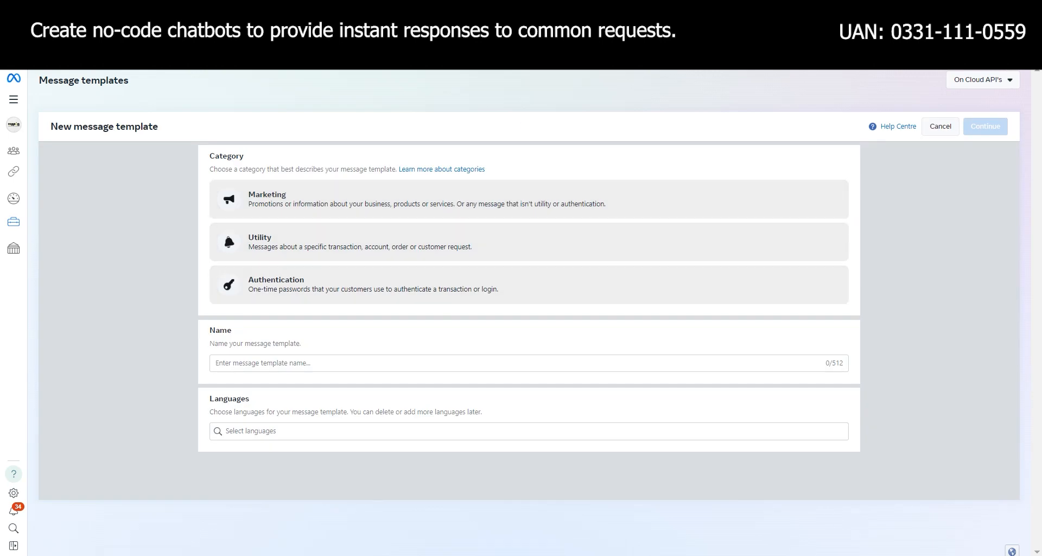
pyautogui.click(529, 202)
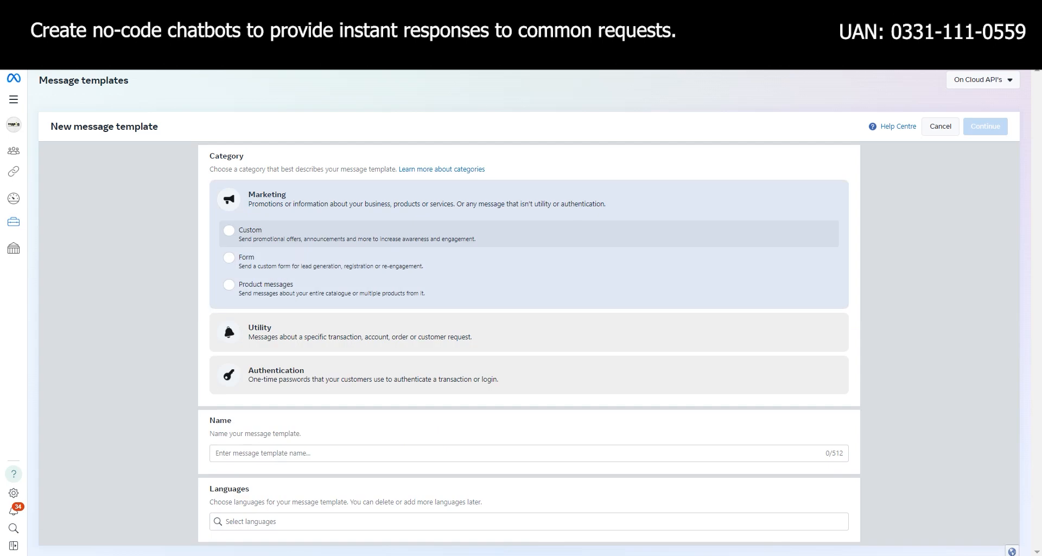
pyautogui.click(229, 230)
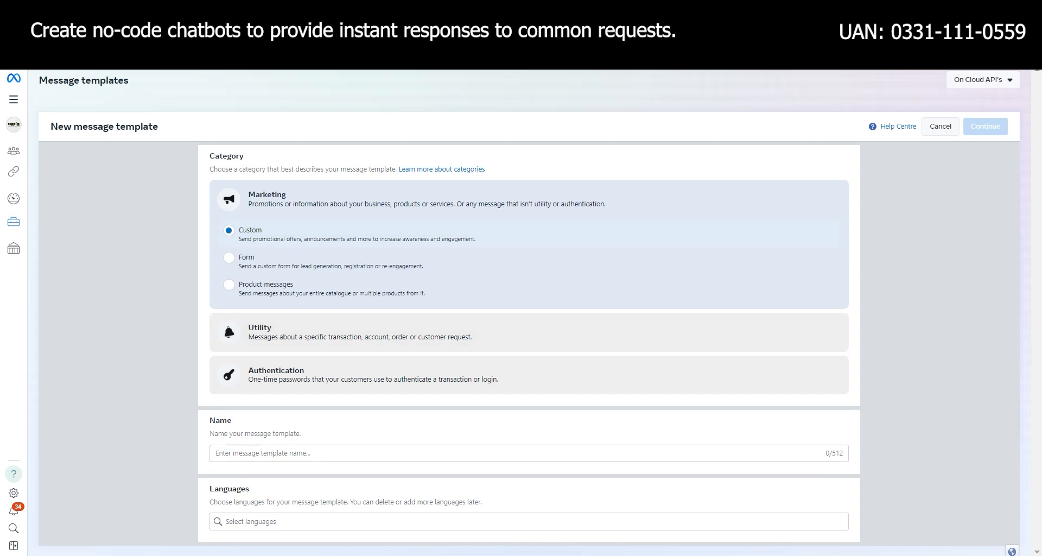
# Name the message template test_msg, choose English (UK) as its language and continue to the template editor.
pyautogui.click(272, 453)
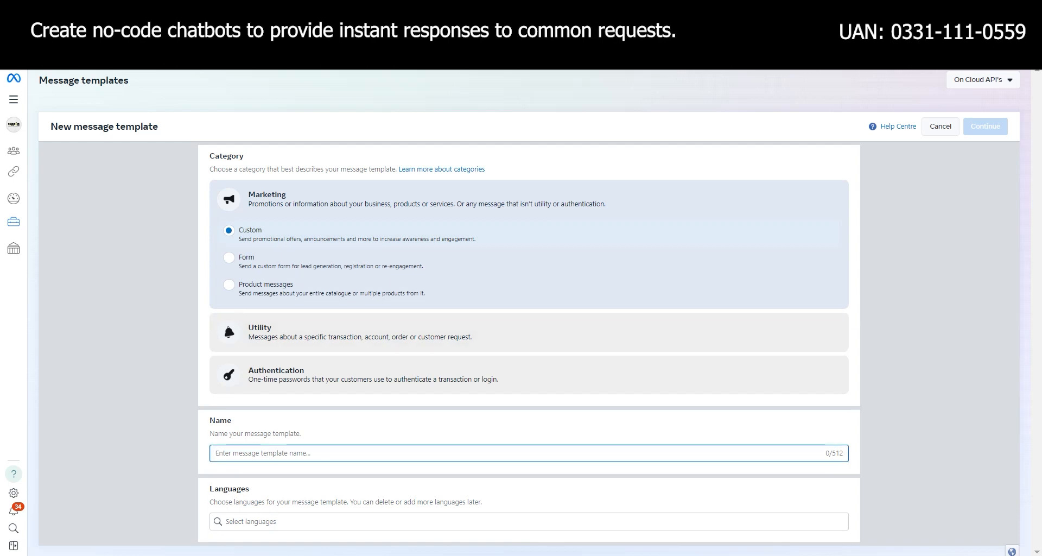
pyautogui.write('test')
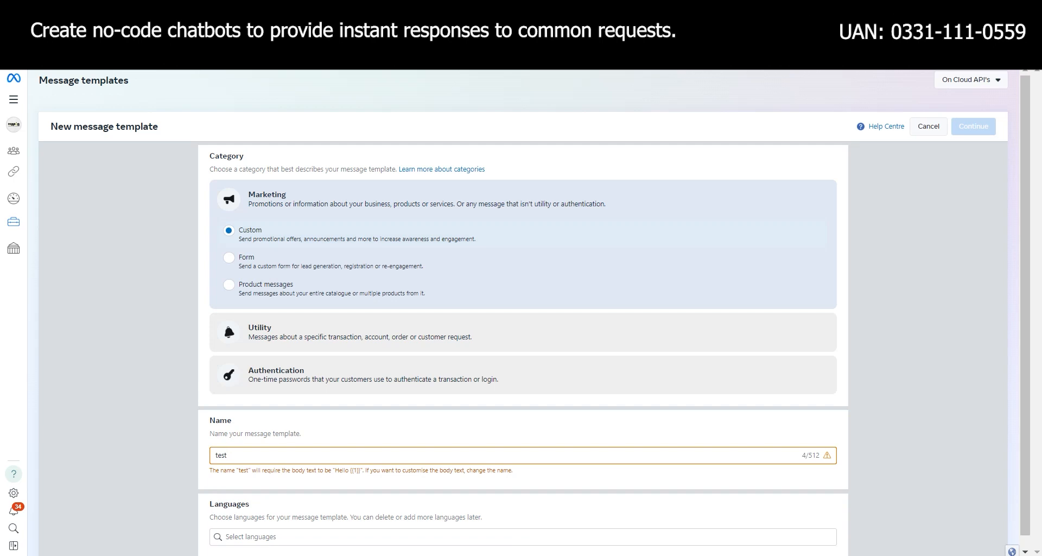
pyautogui.write('_msg')
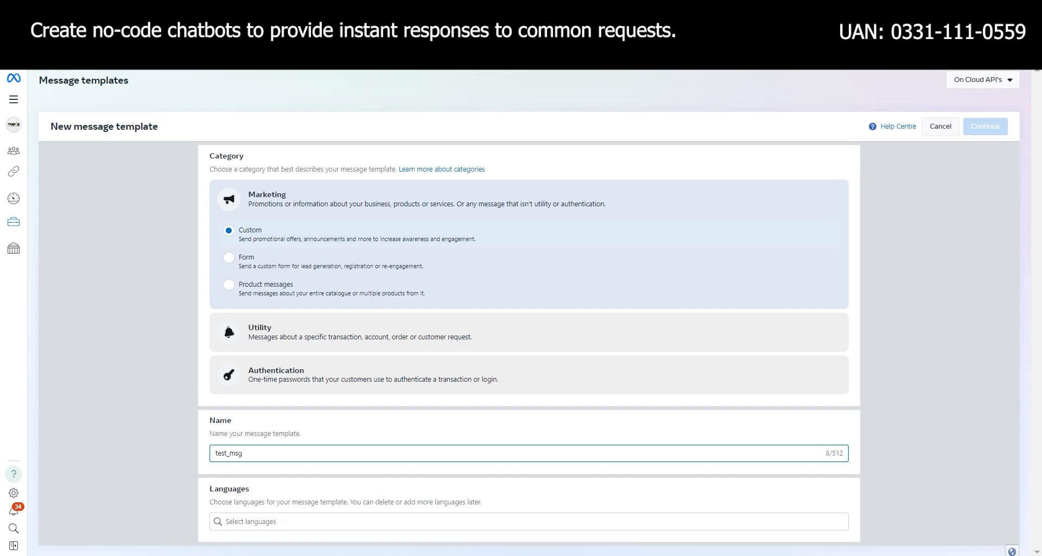
pyautogui.press('Tab')
pyautogui.write('eng')
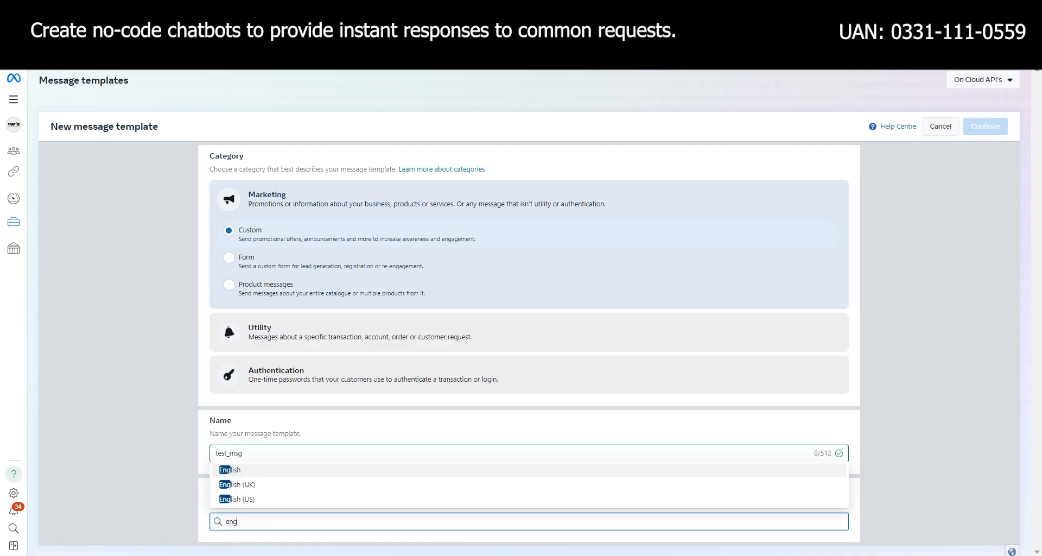
pyautogui.press('Down')
pyautogui.press('Return')
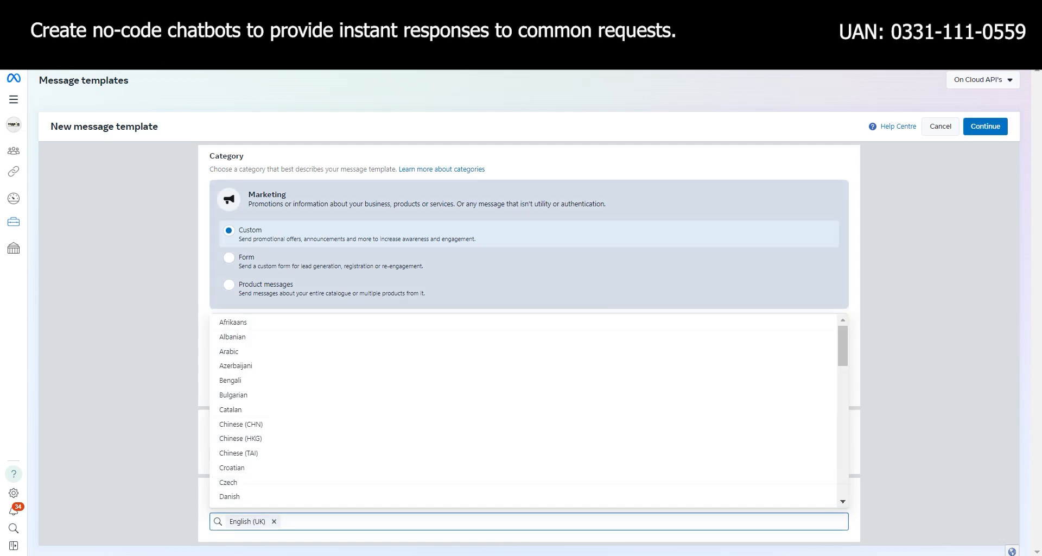
pyautogui.click(985, 125)
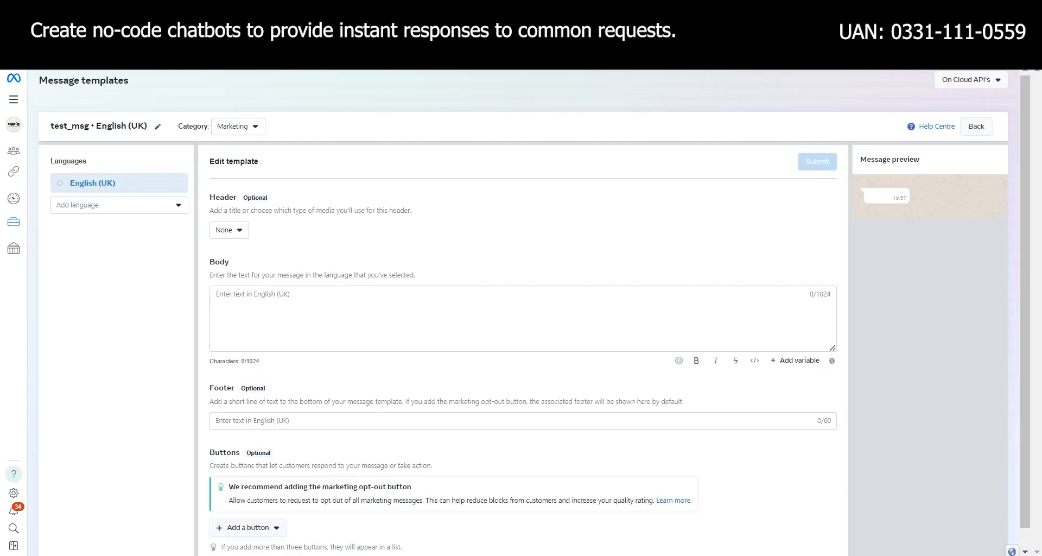
# Set the template's header type to Text.
pyautogui.click(229, 230)
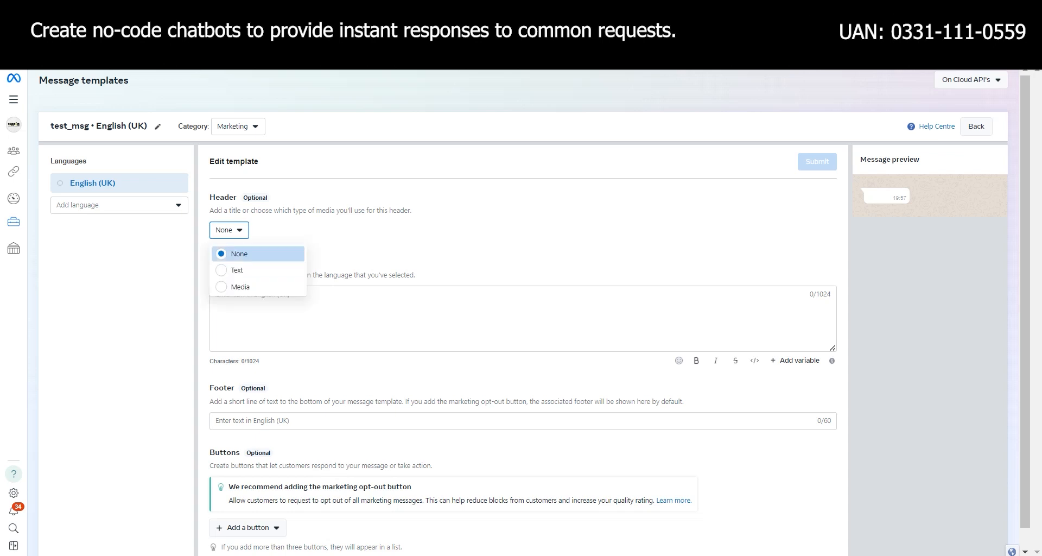
pyautogui.click(229, 230)
pyautogui.click(229, 230)
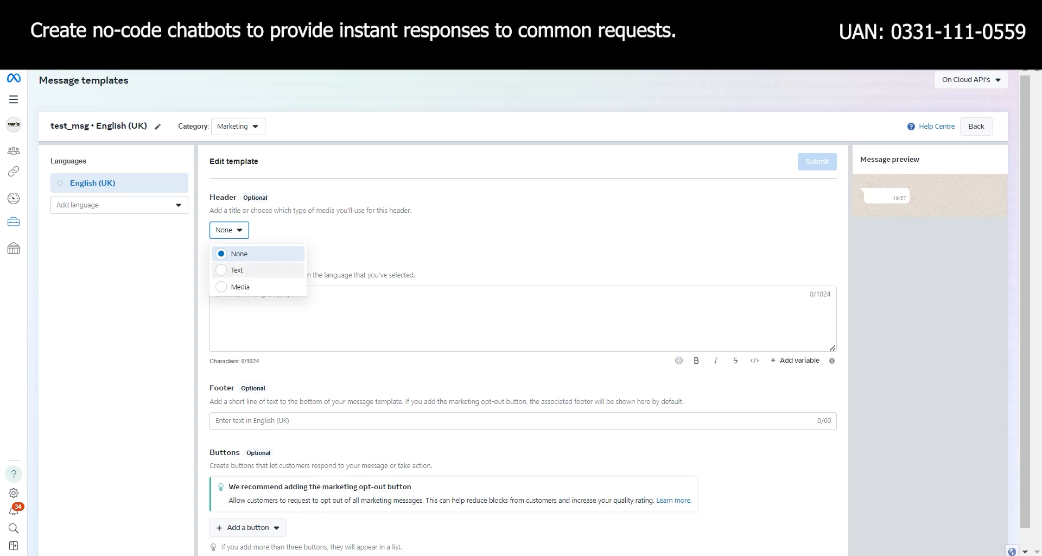
pyautogui.click(237, 269)
pyautogui.click(295, 230)
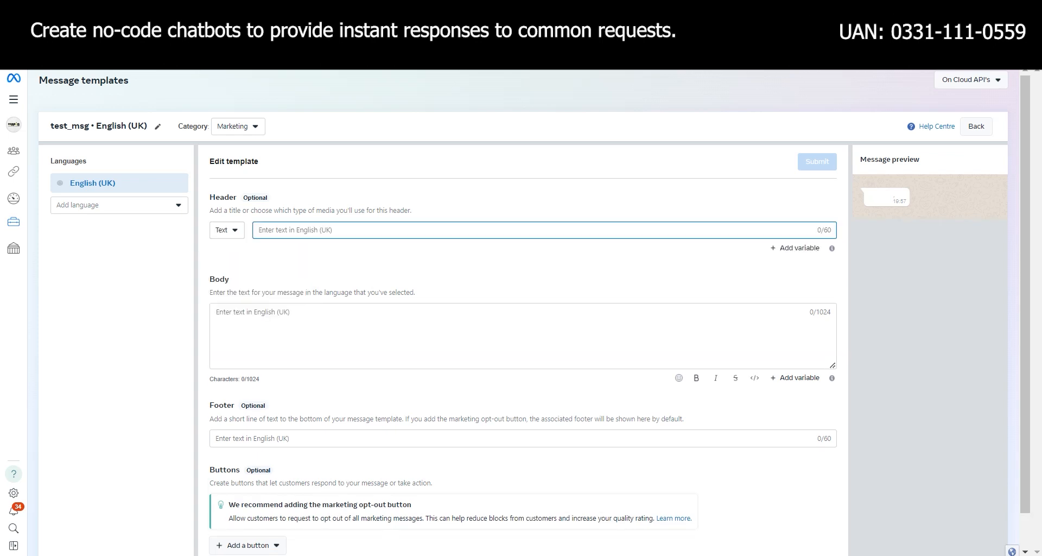
# Set the template's header type to Media with the Image format.
pyautogui.click(227, 229)
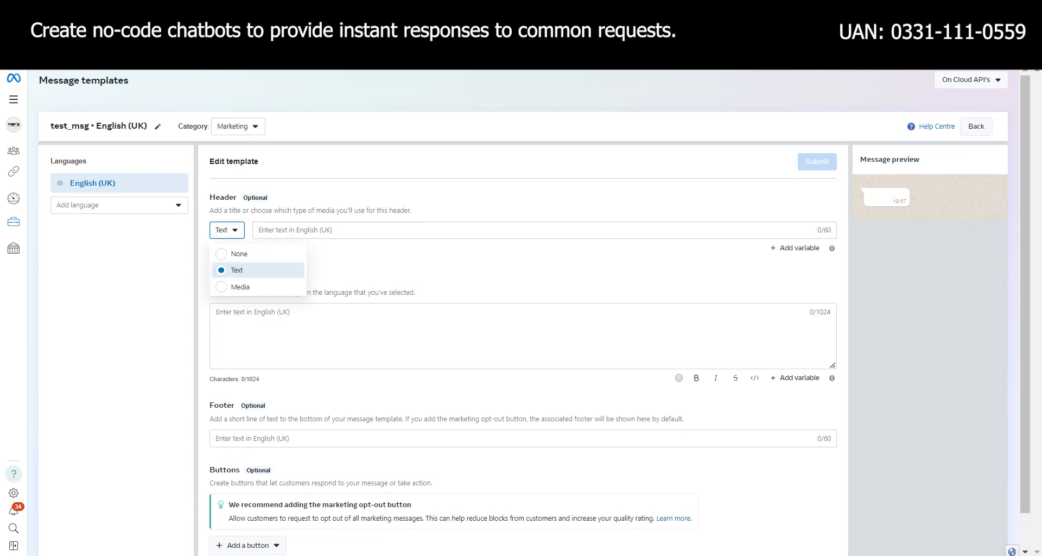
pyautogui.click(237, 287)
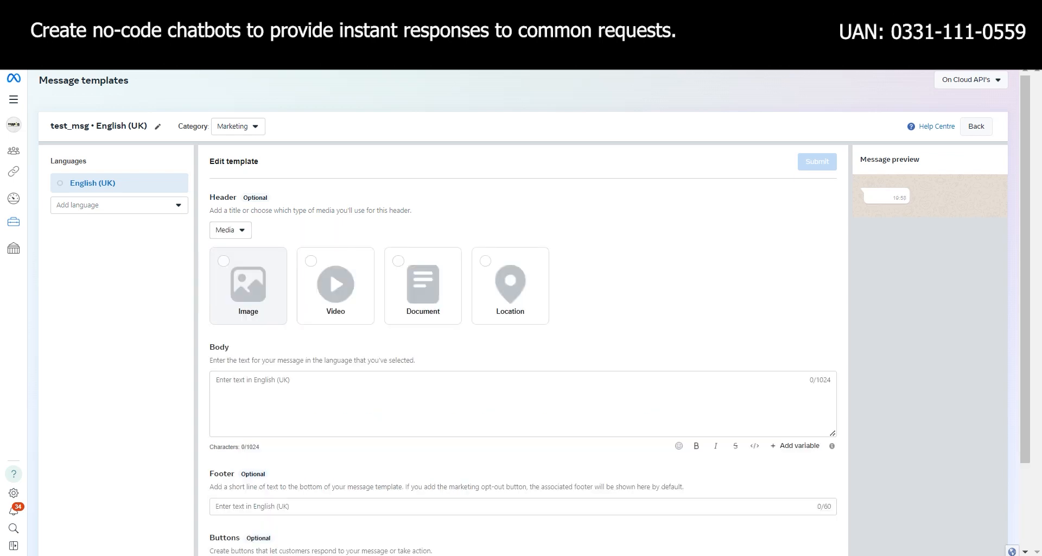
pyautogui.click(248, 285)
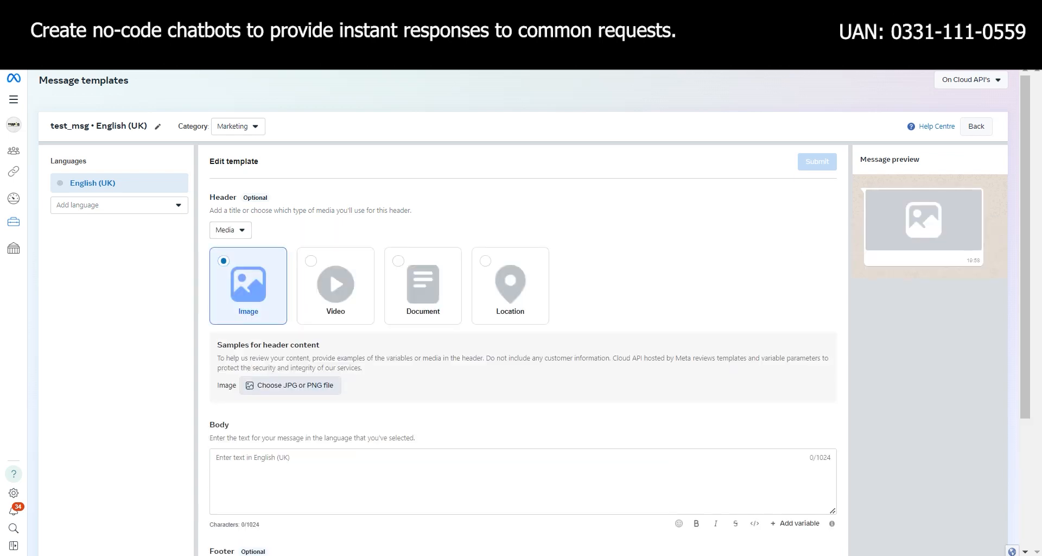
# Add the bell-reminder-notification JPG from the Downloads folder as the header's sample image.
pyautogui.click(290, 384)
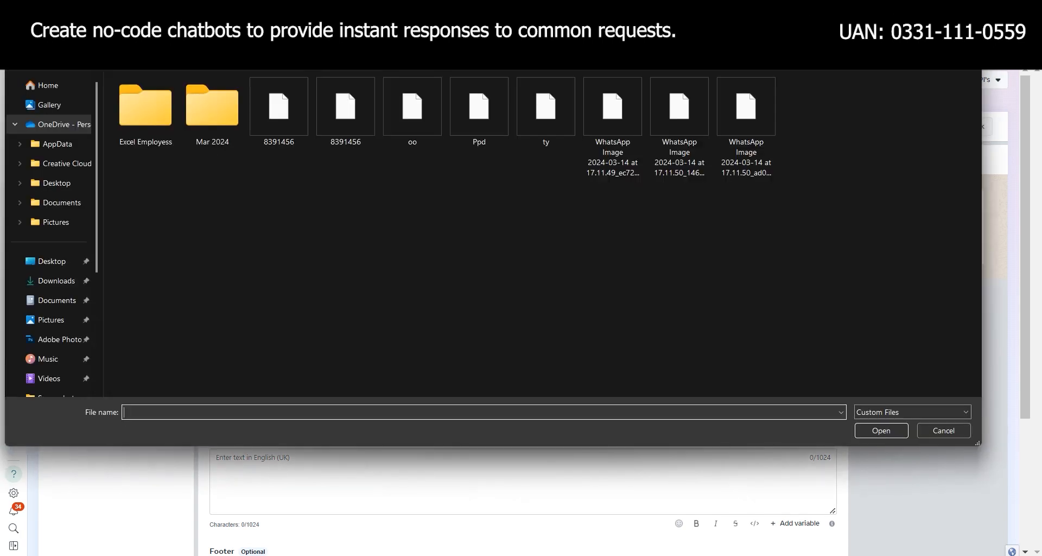
pyautogui.click(56, 280)
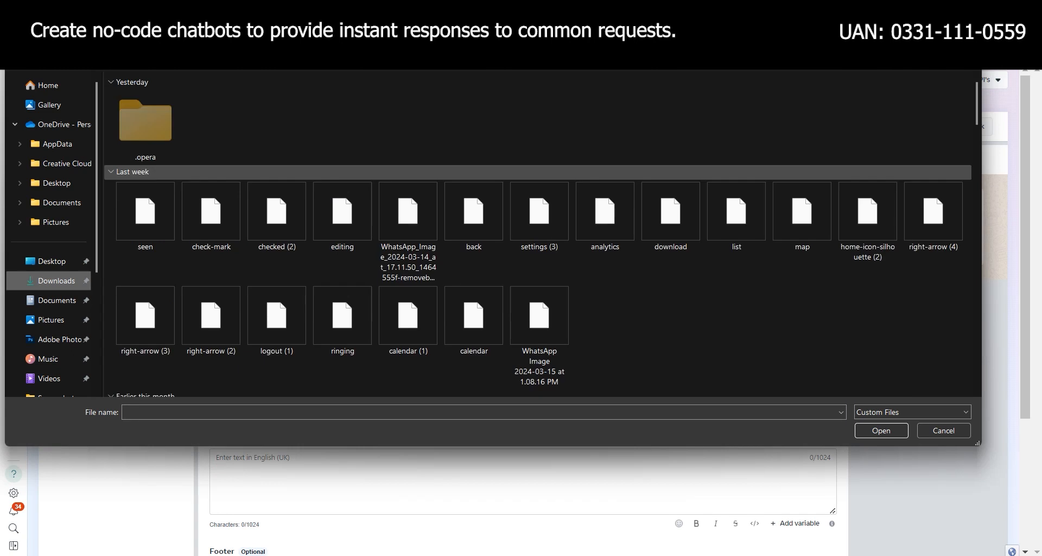
pyautogui.scroll(-4, 539, 217)
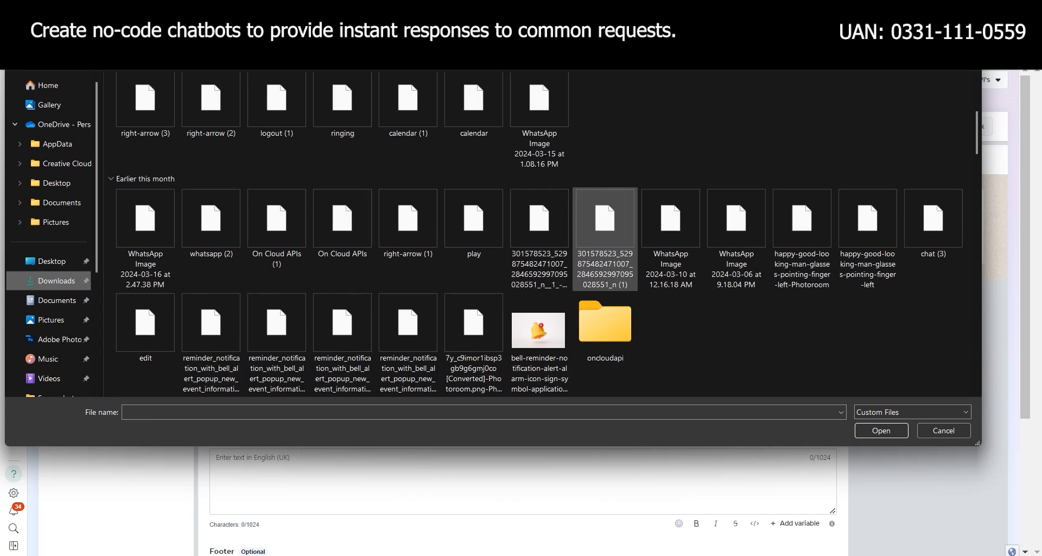
pyautogui.click(539, 337)
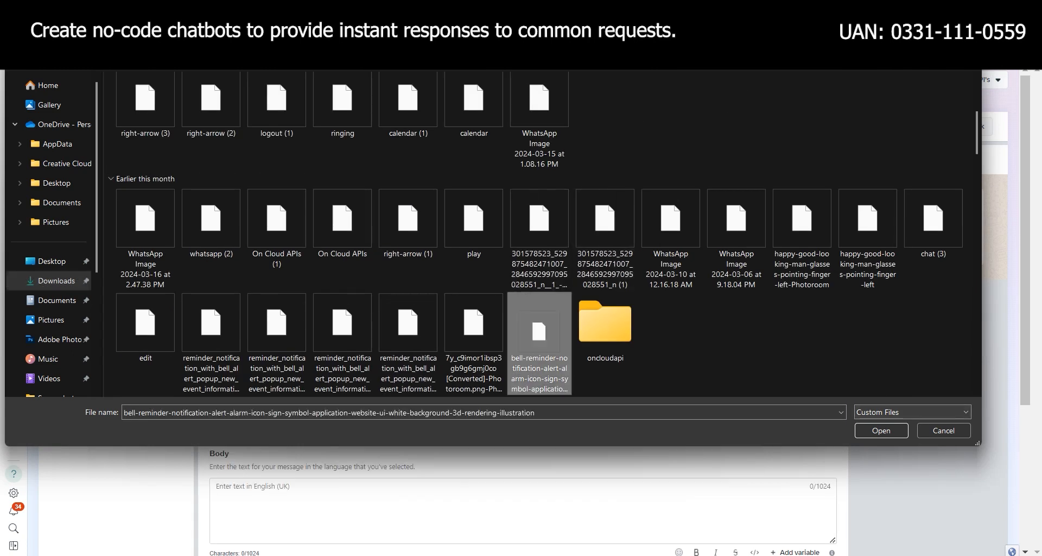
pyautogui.press('Return')
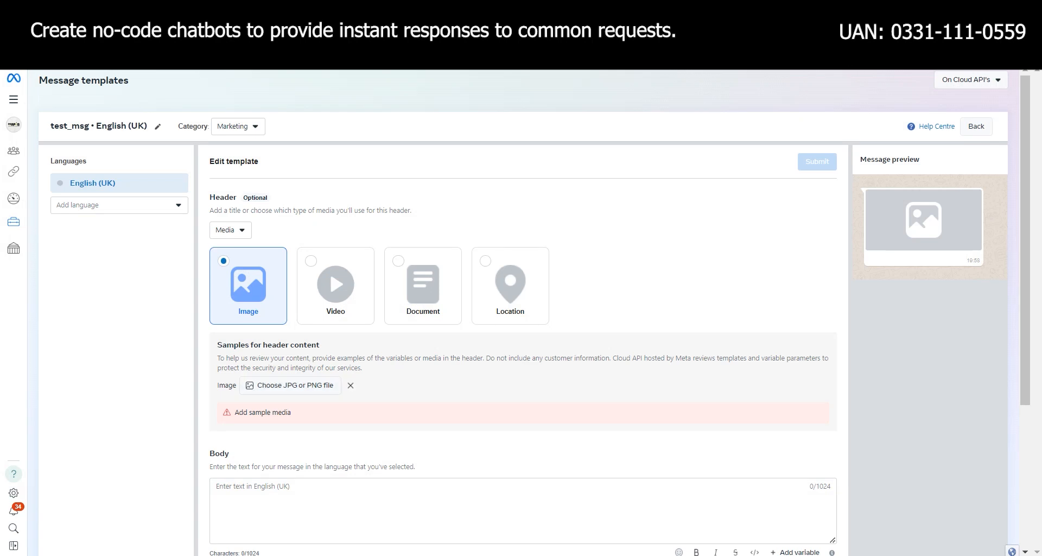
# Enter "Select the option below to check our services." as the template's body text.
pyautogui.scroll(-1, 523, 347)
pyautogui.click(434, 414)
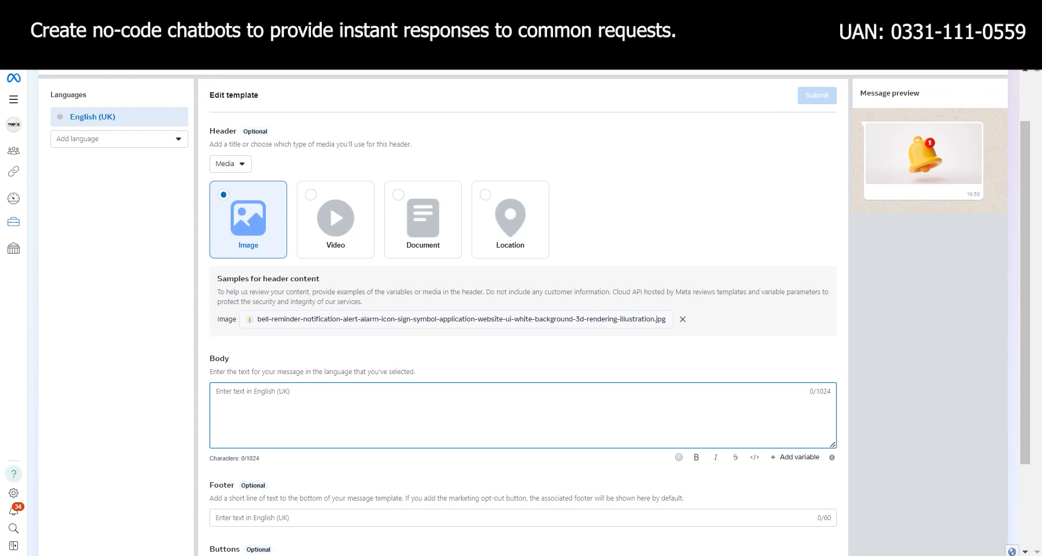
pyautogui.write('Select')
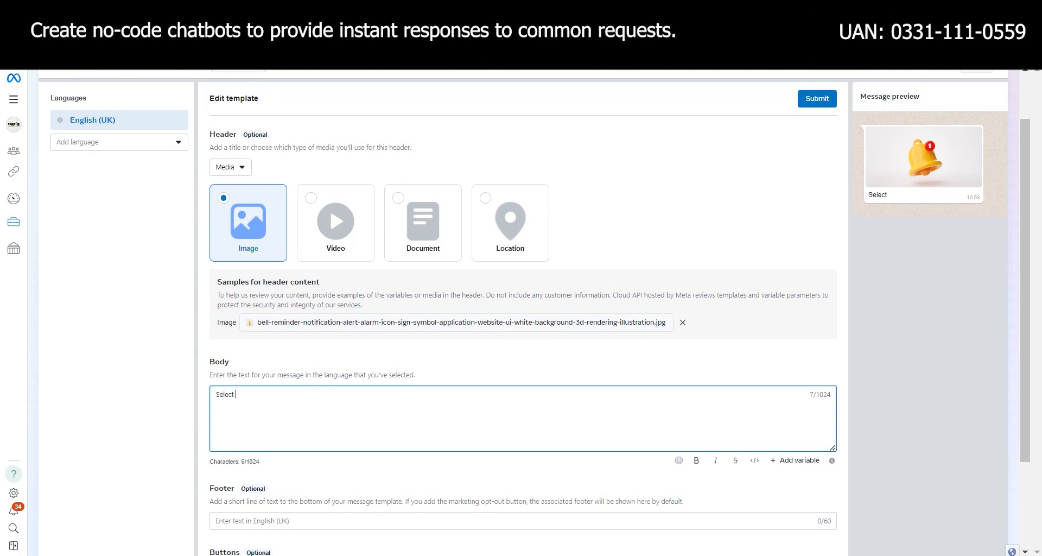
pyautogui.write('h')
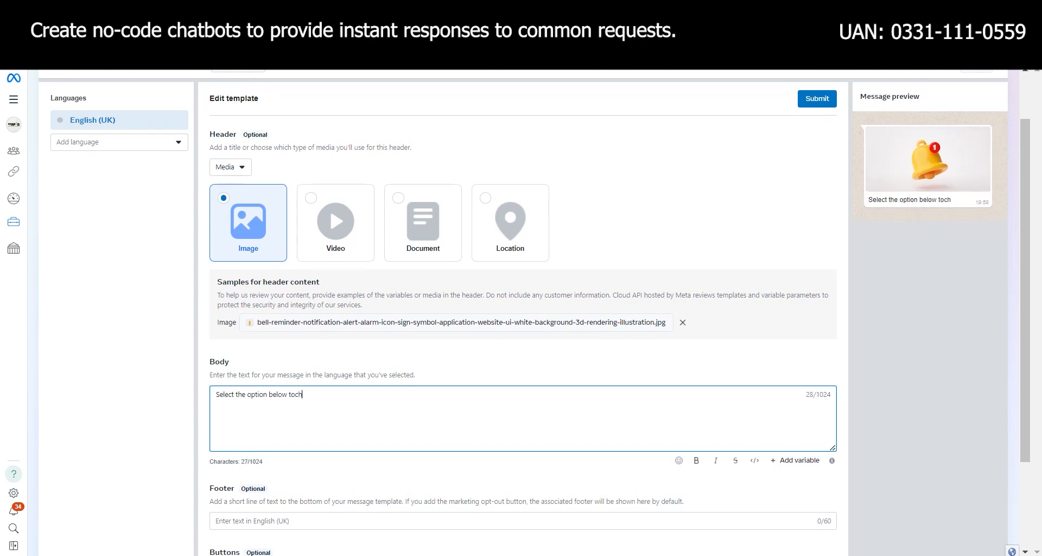
pyautogui.write('e option below to check outr services.')
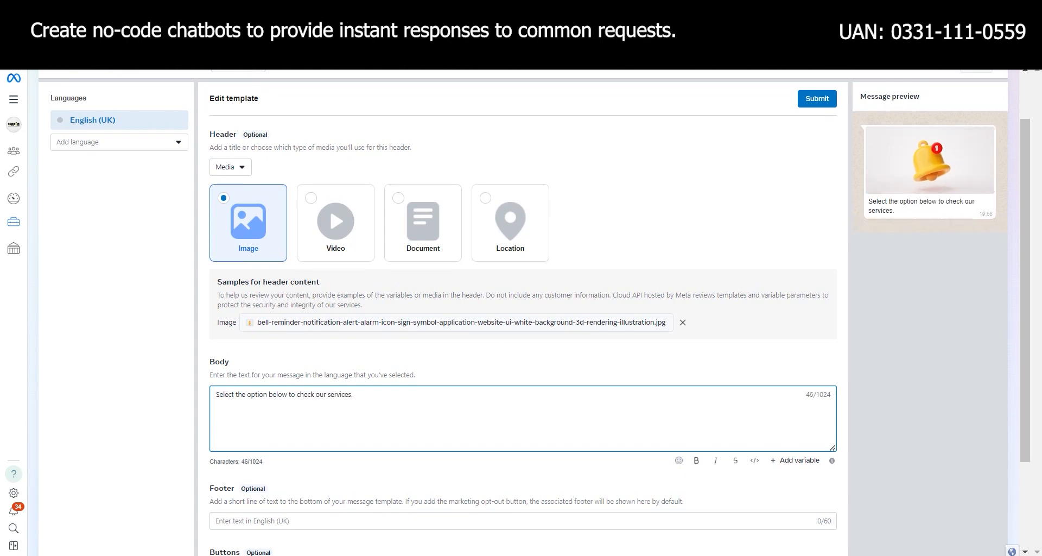
# Enter "For more queries and info" as the template's footer text.
pyautogui.scroll(-1, 523, 418)
pyautogui.click(523, 450)
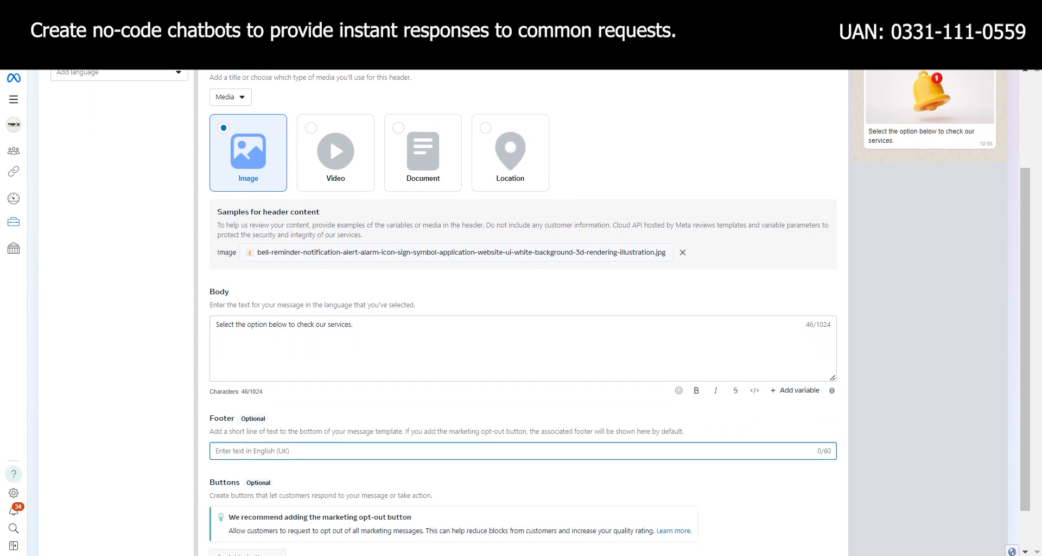
pyautogui.write('For')
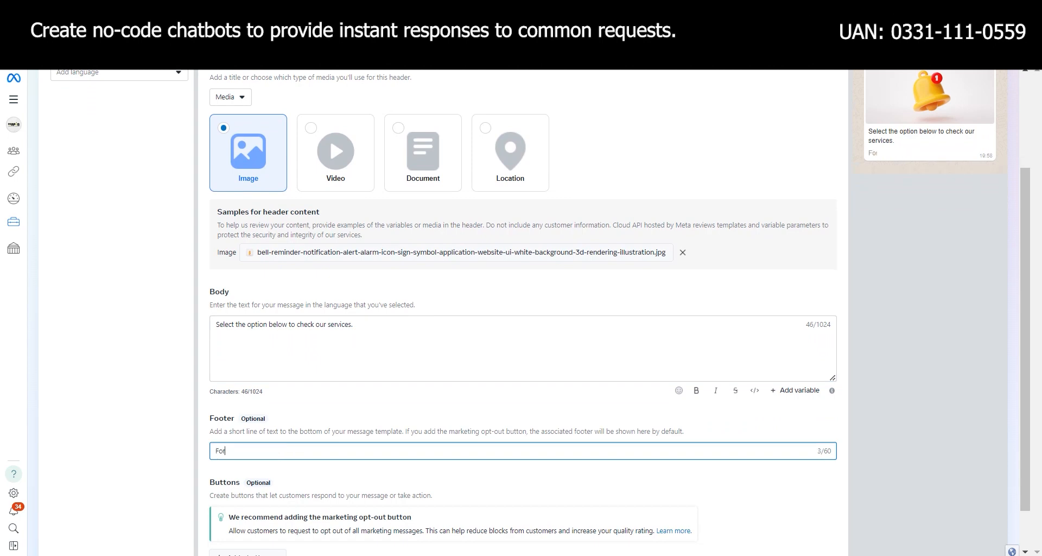
pyautogui.write(' more queries and info')
# Add a custom quick reply button with the text "Check demo" to the template.
pyautogui.scroll(-1, 524, 309)
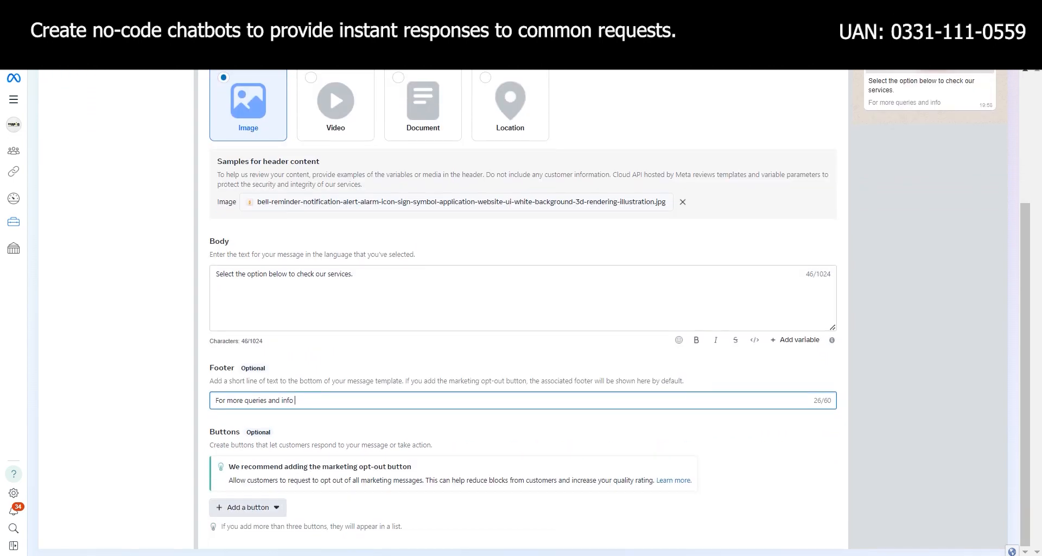
pyautogui.click(247, 507)
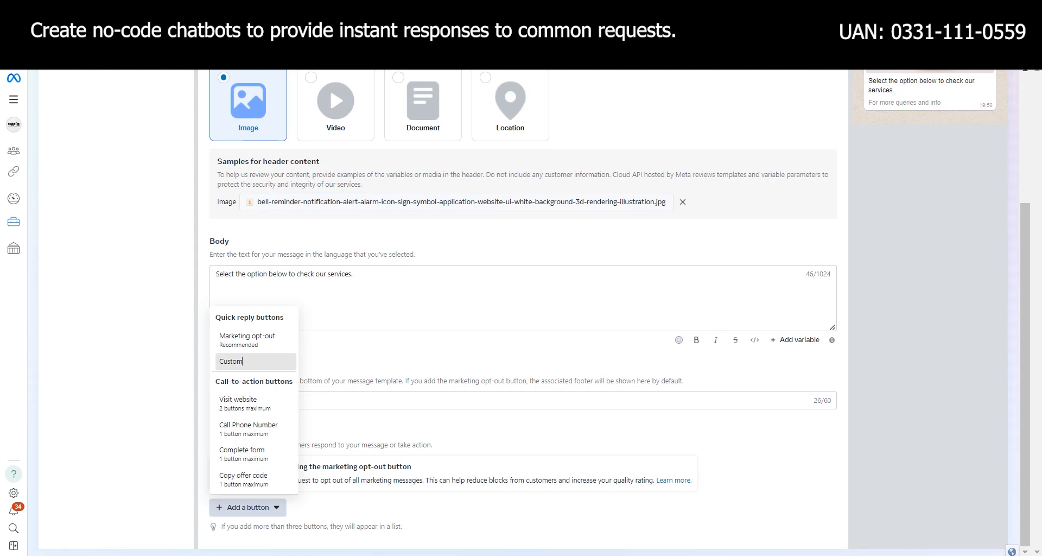
pyautogui.click(236, 362)
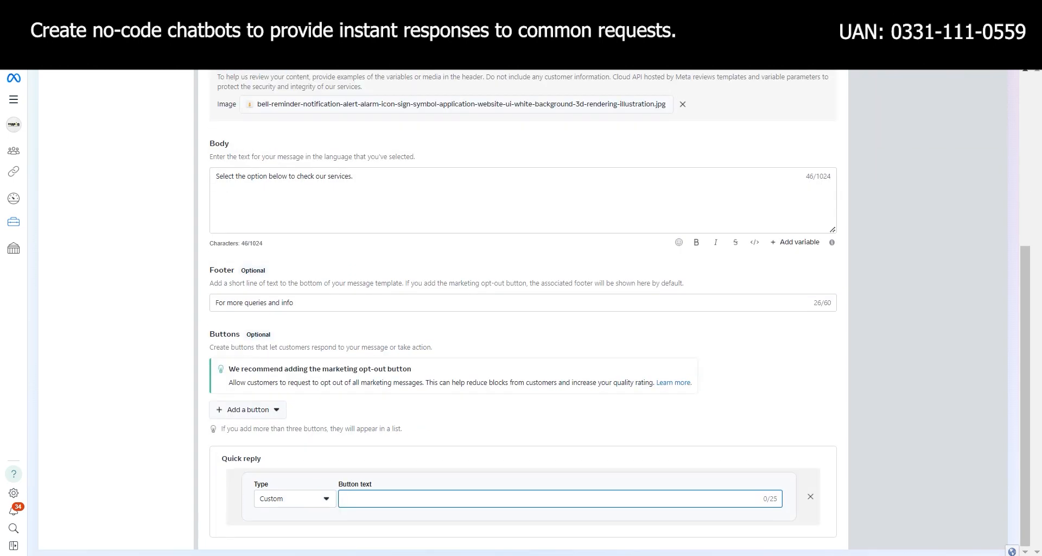
pyautogui.write('Check demo')
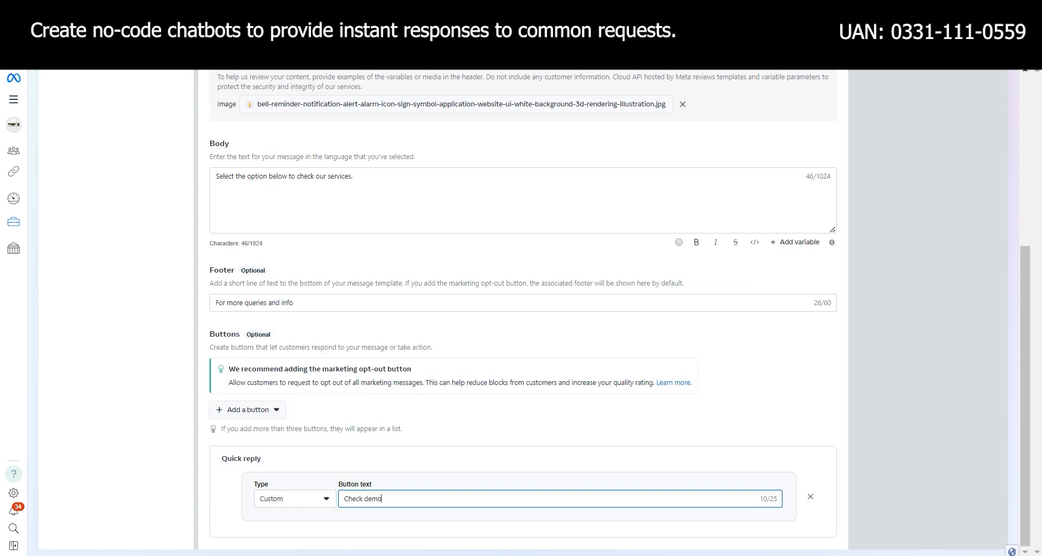
# Add four more custom quick reply buttons to the template, leaving their texts empty.
pyautogui.click(248, 409)
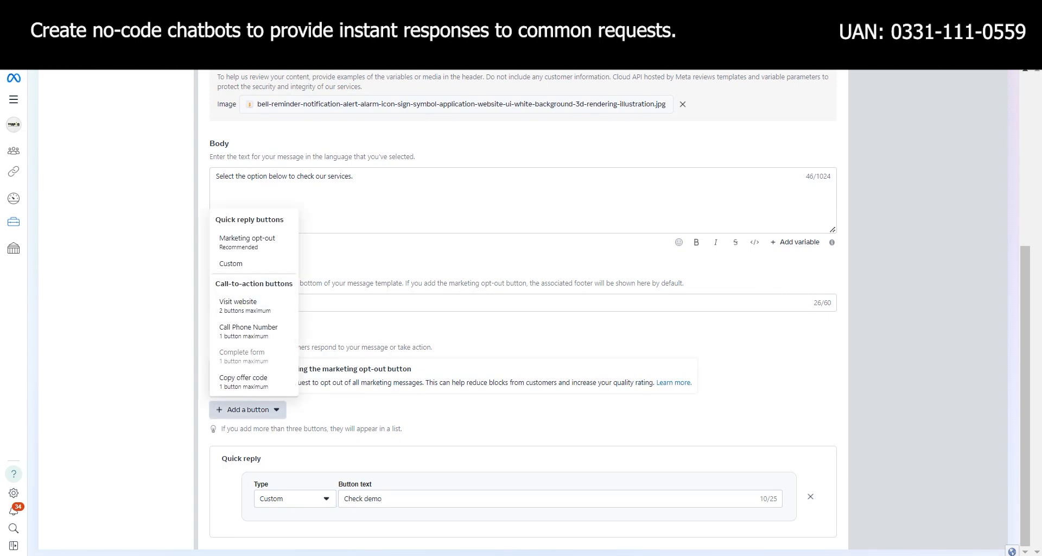
pyautogui.click(230, 264)
pyautogui.click(248, 351)
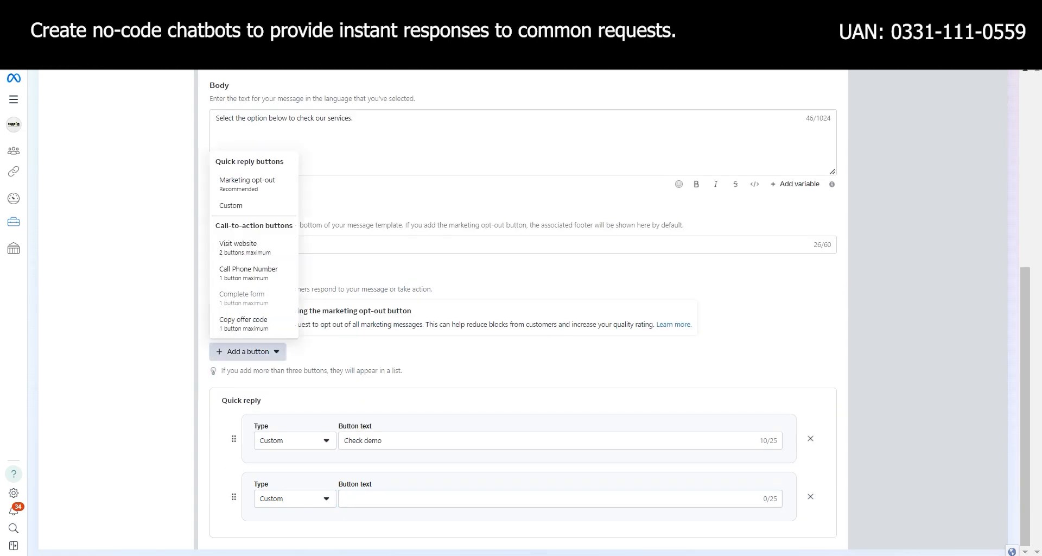
pyautogui.click(231, 205)
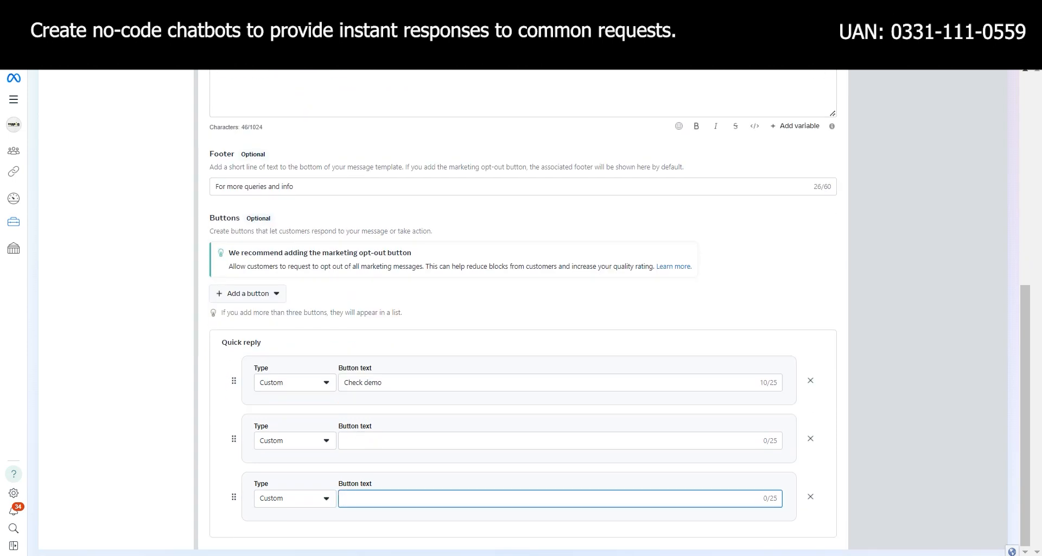
pyautogui.click(248, 293)
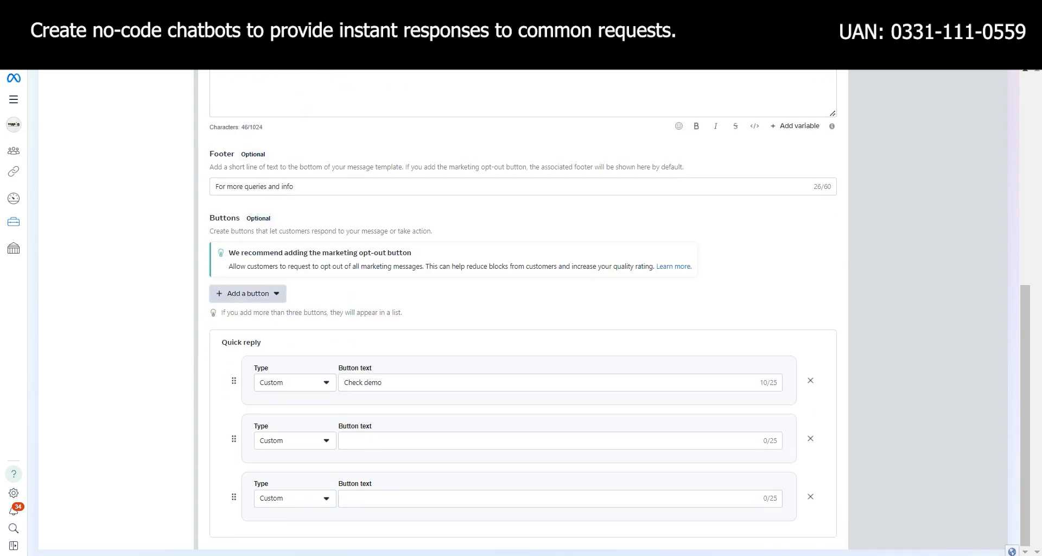
pyautogui.click(231, 362)
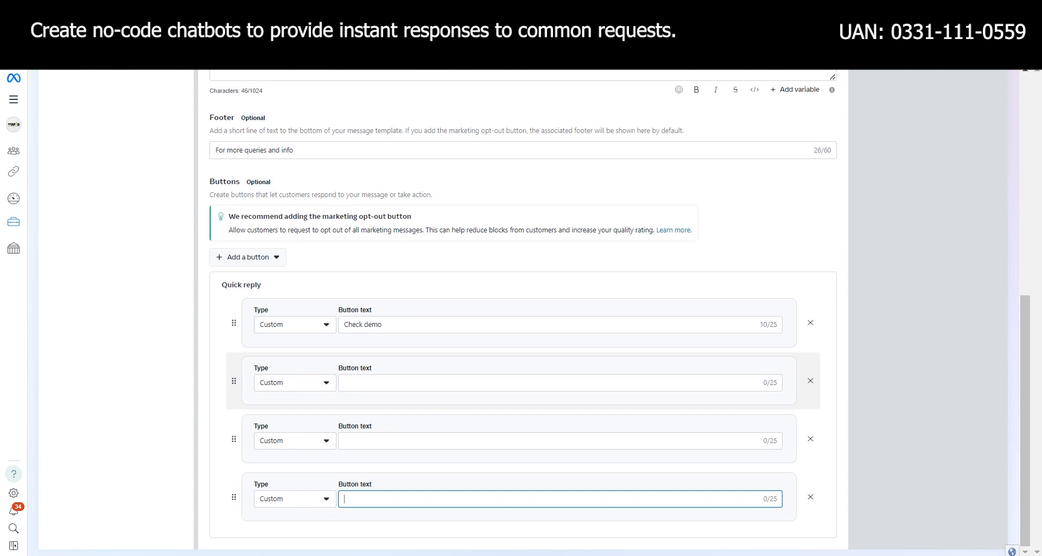
pyautogui.click(248, 257)
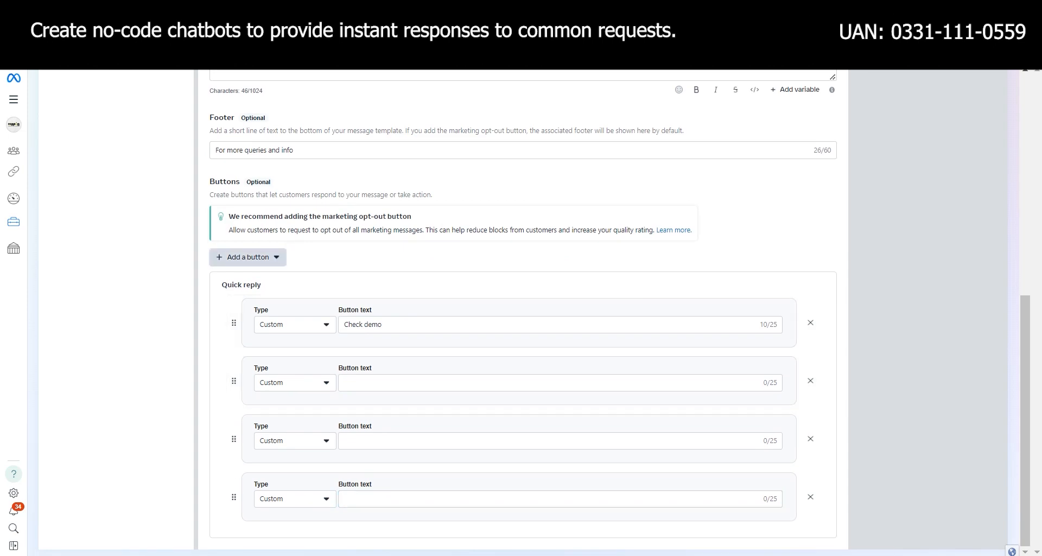
pyautogui.click(231, 325)
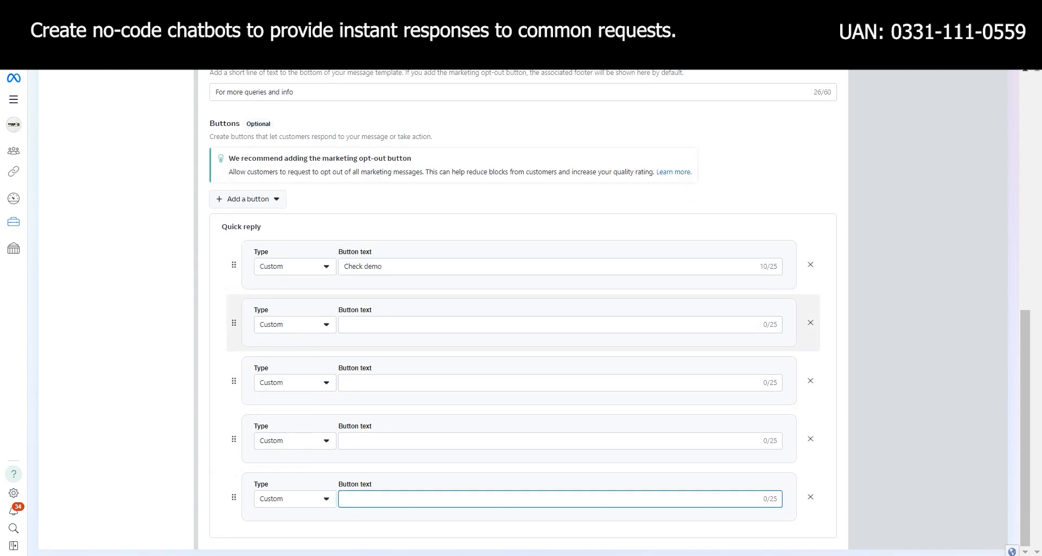
# Set the second quick reply button's text to "Website" and the third one's to "Services".
pyautogui.scroll(9, 521, 312)
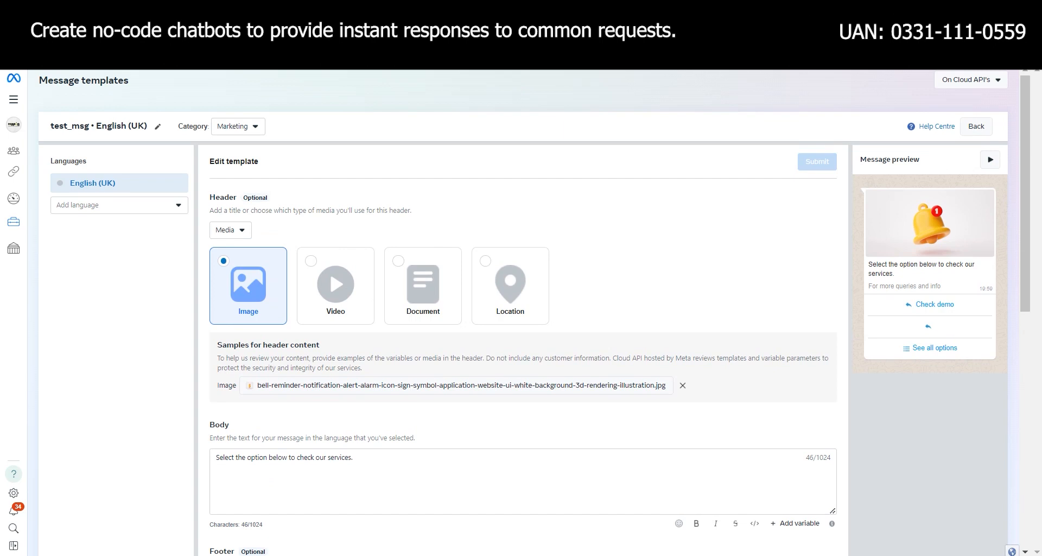
pyautogui.scroll(-9, 521, 313)
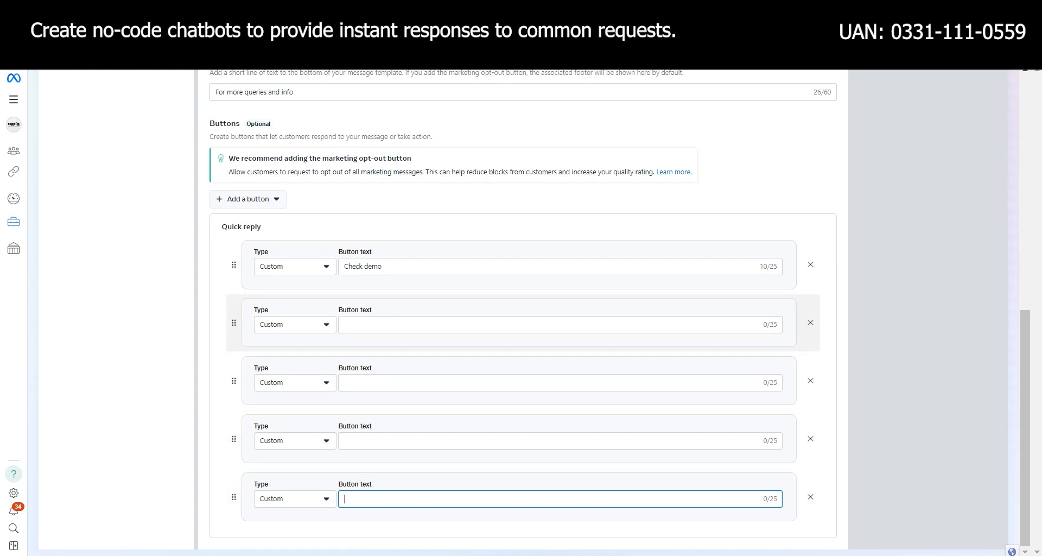
pyautogui.click(413, 325)
pyautogui.write('Website')
pyautogui.click(412, 382)
pyautogui.write('Servi')
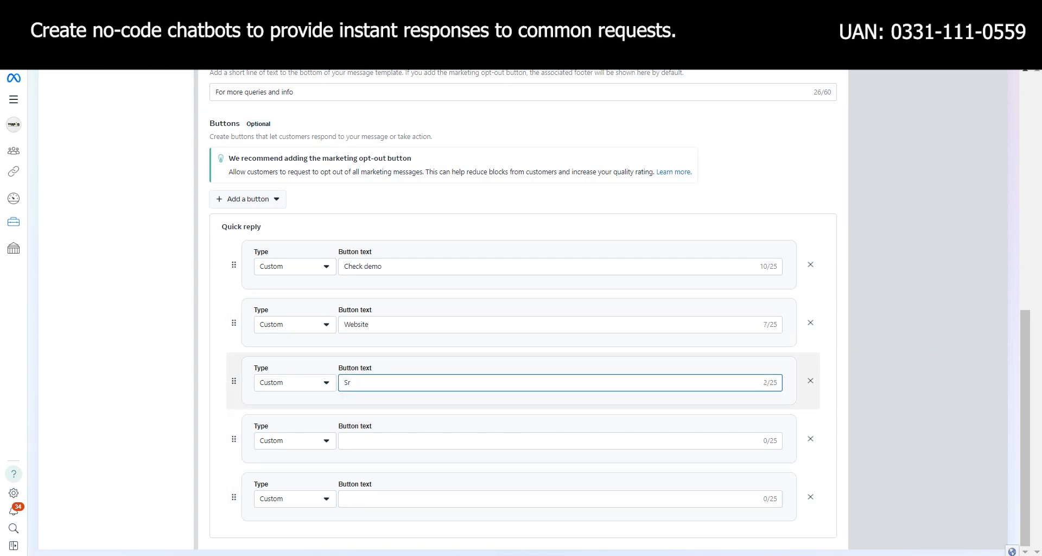
pyautogui.write('ces')
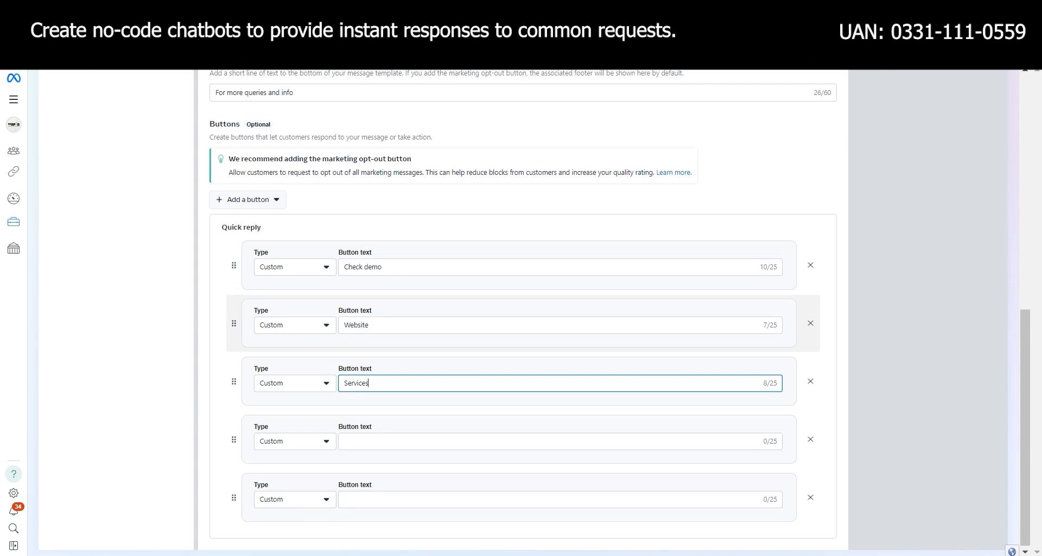
pyautogui.scroll(9, 521, 325)
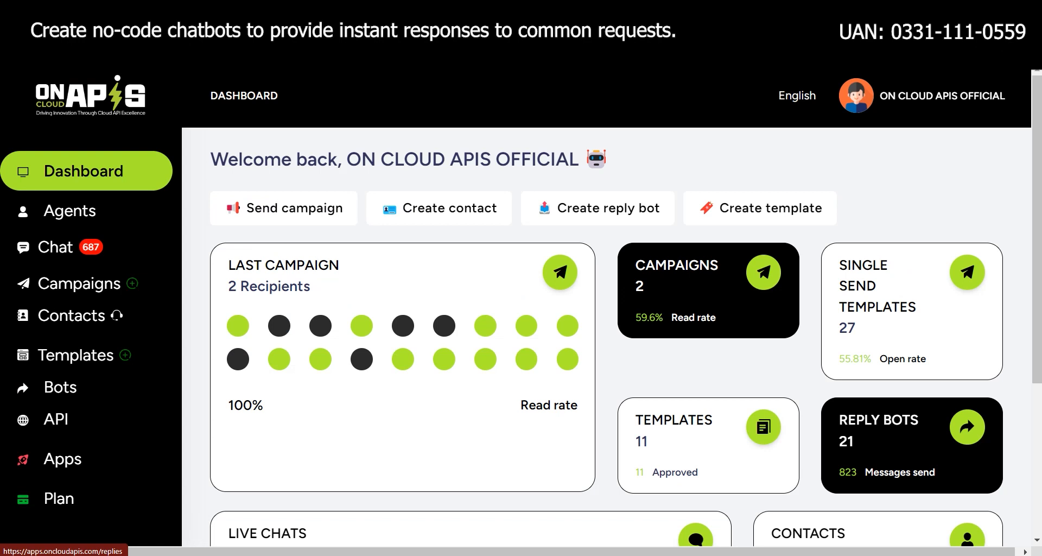
# In On Cloud APIs, go to the bots management page and start a template based bot named testing.
pyautogui.click(60, 387)
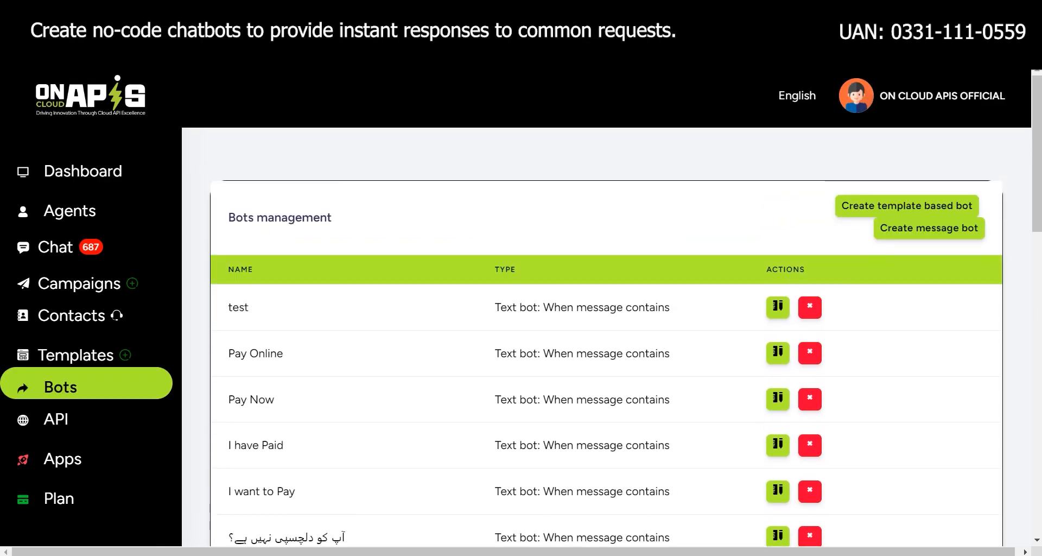
pyautogui.click(906, 205)
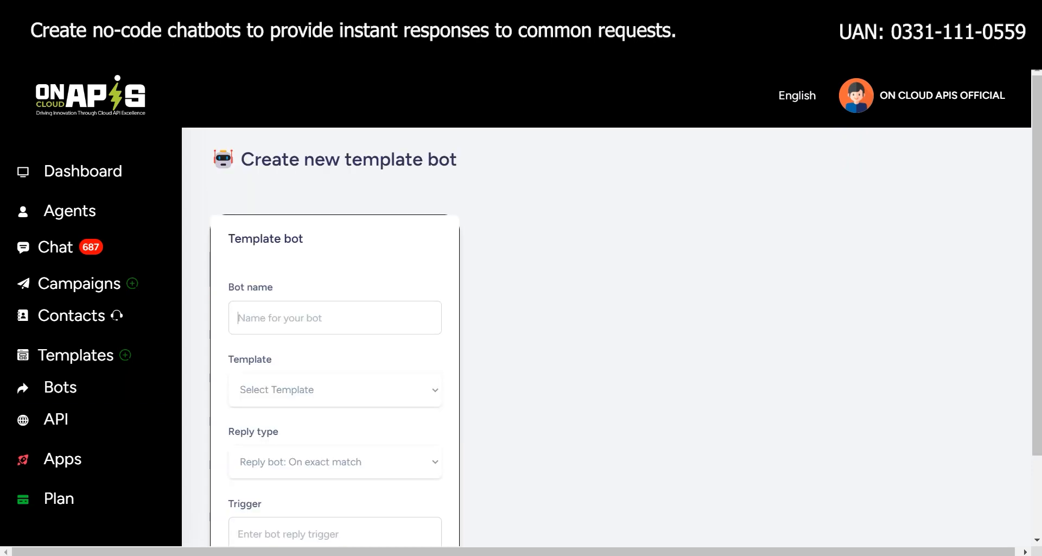
pyautogui.write('testing')
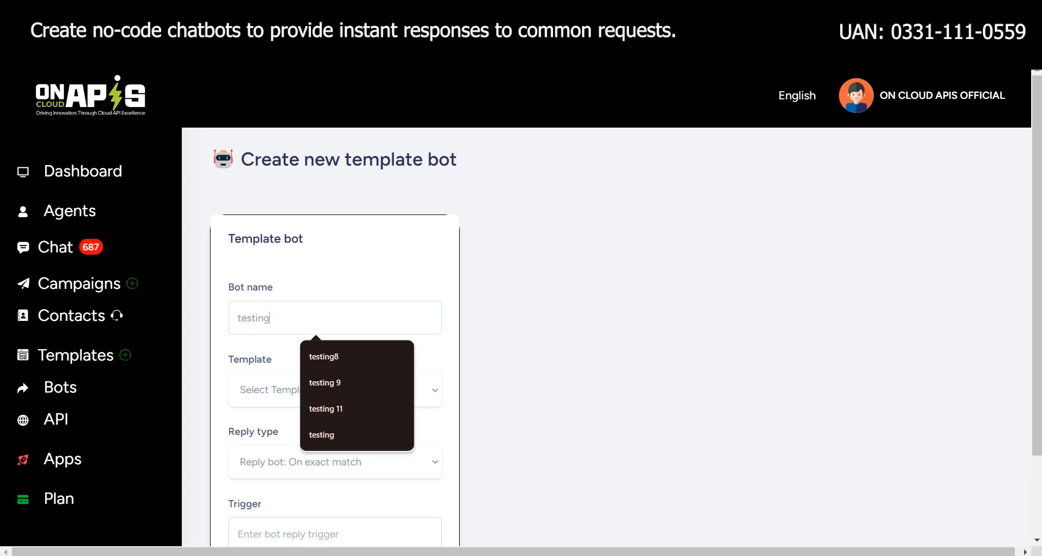
# Choose packages_msg - en_US as the bot's template and apply it, keeping the exact-match reply type.
pyautogui.click(271, 390)
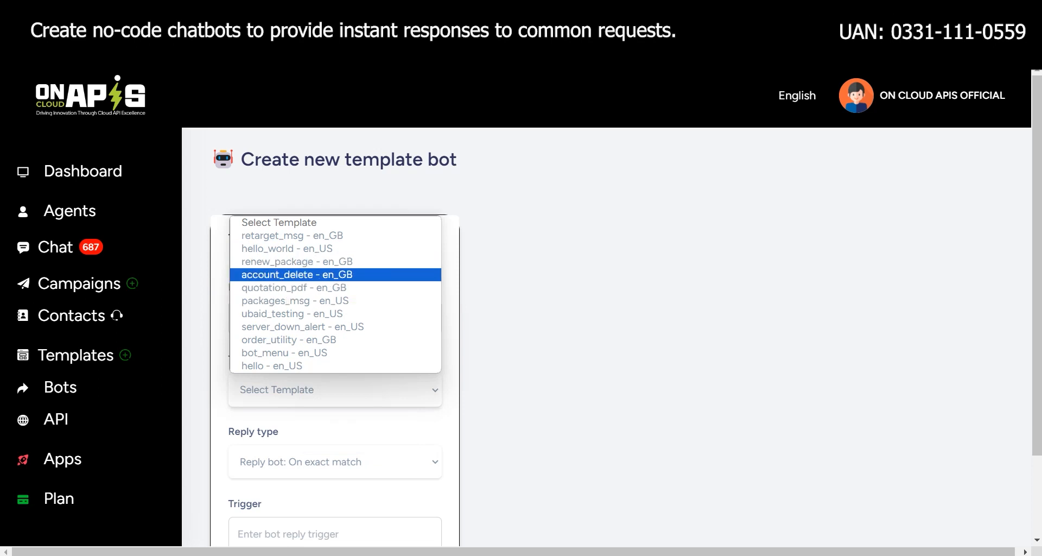
pyautogui.click(295, 301)
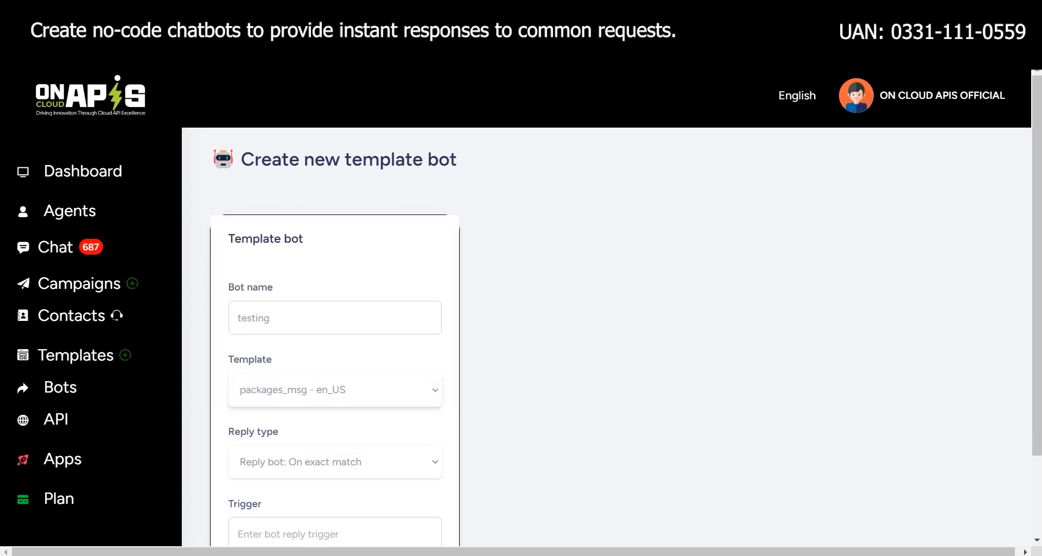
pyautogui.scroll(-2, 607, 307)
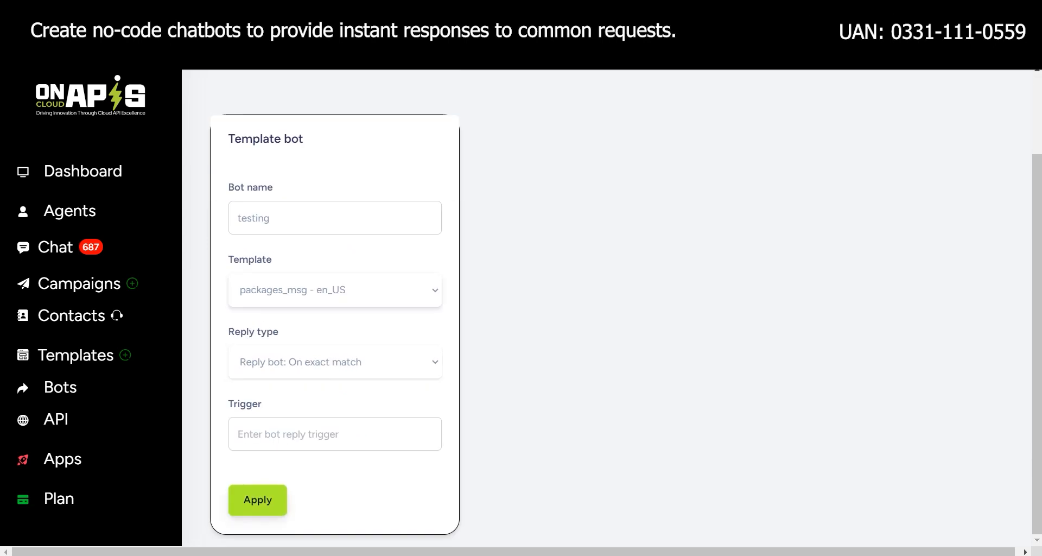
pyautogui.click(258, 500)
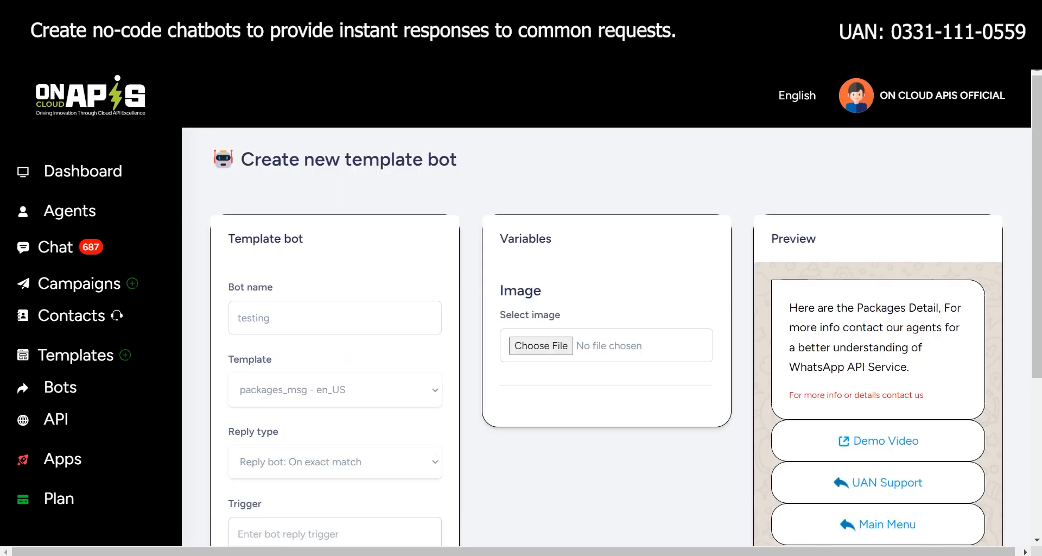
pyautogui.scroll(-2, 606, 307)
pyautogui.scroll(-1, 606, 306)
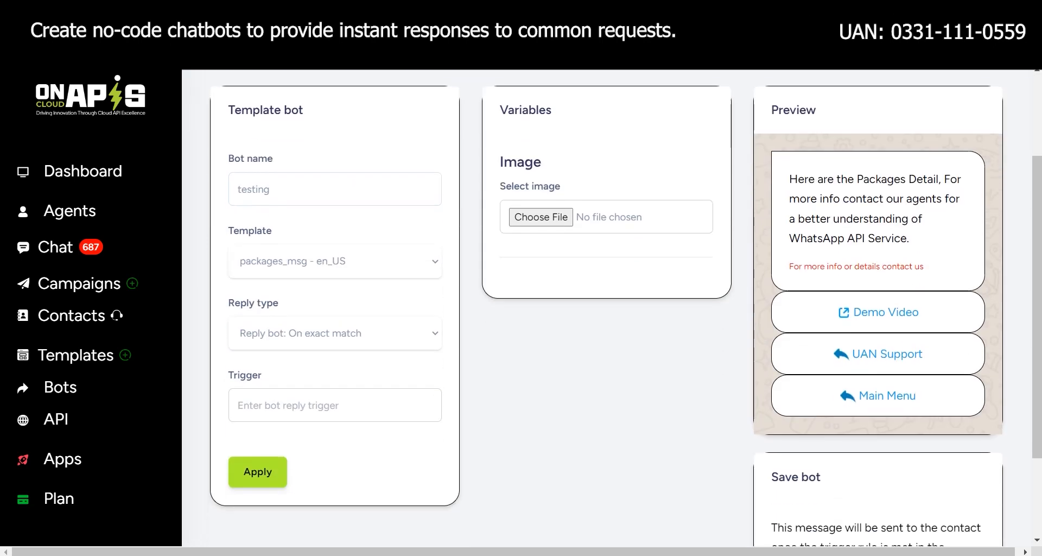
# Set the template bot's reply type to "Reply bot: When message contains" and enter testing as its trigger.
pyautogui.scroll(2, 607, 307)
pyautogui.scroll(-3, 606, 307)
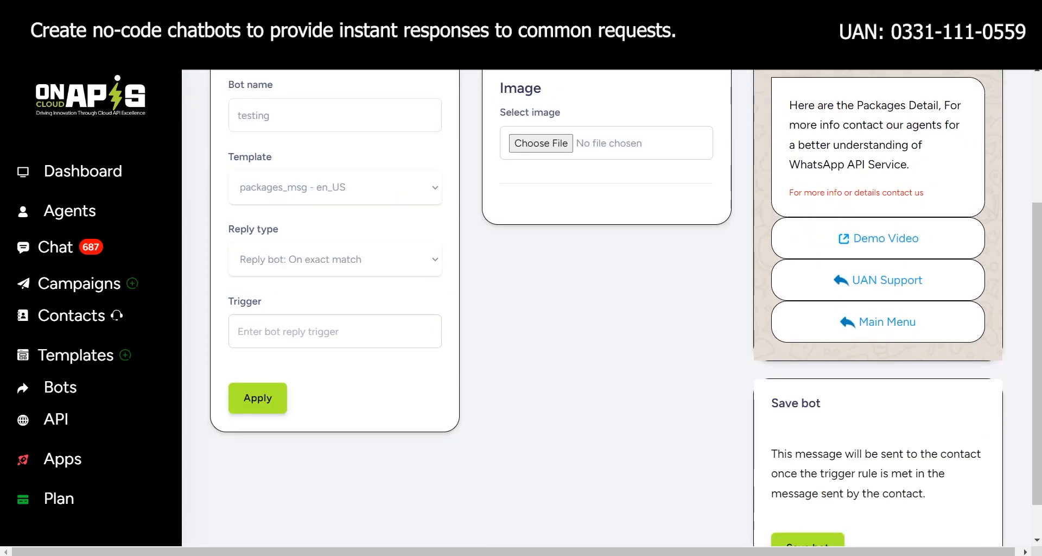
pyautogui.scroll(4, 606, 306)
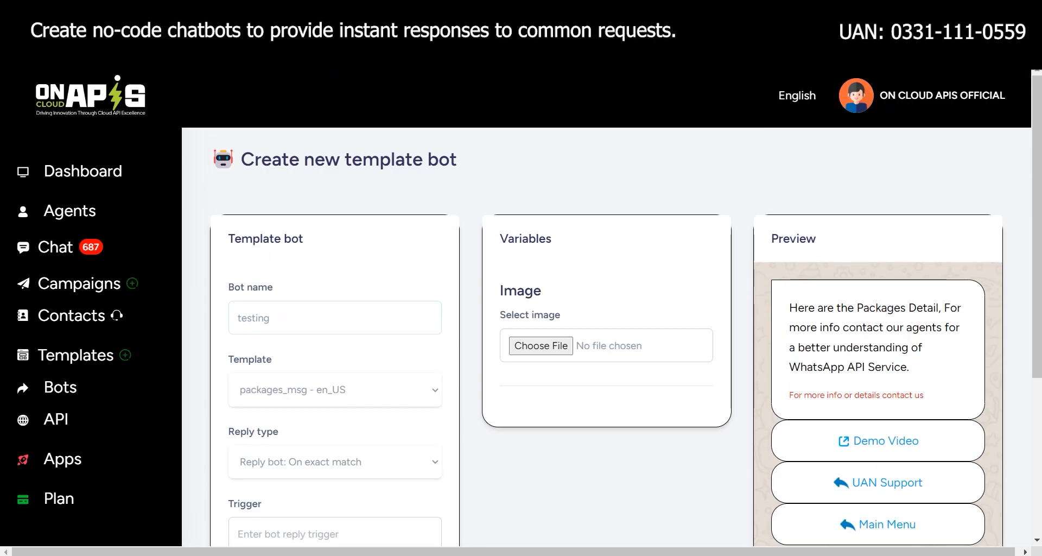
pyautogui.click(334, 462)
pyautogui.click(326, 511)
pyautogui.scroll(-2, 335, 462)
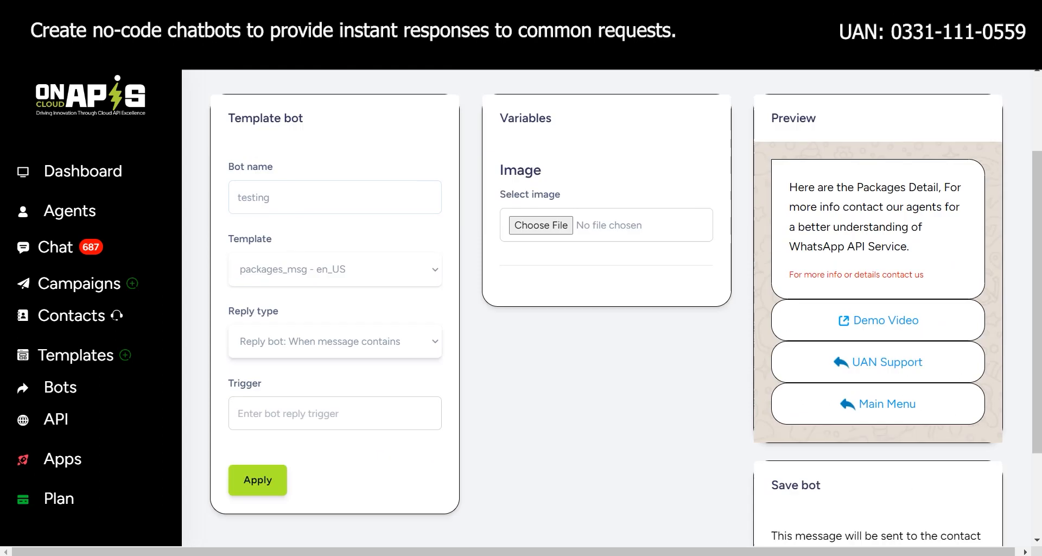
pyautogui.scroll(-2, 607, 306)
pyautogui.write('te')
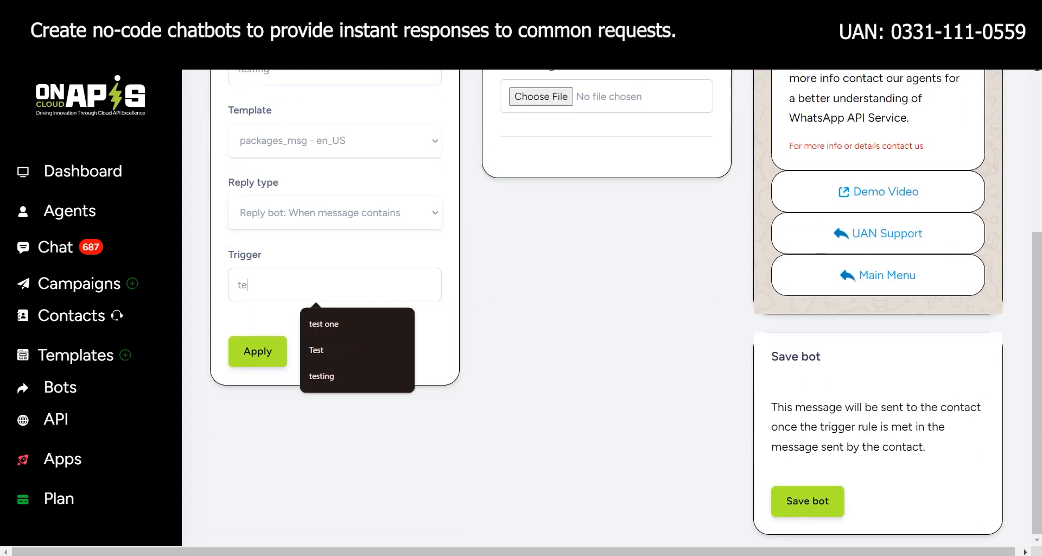
pyautogui.write('sting')
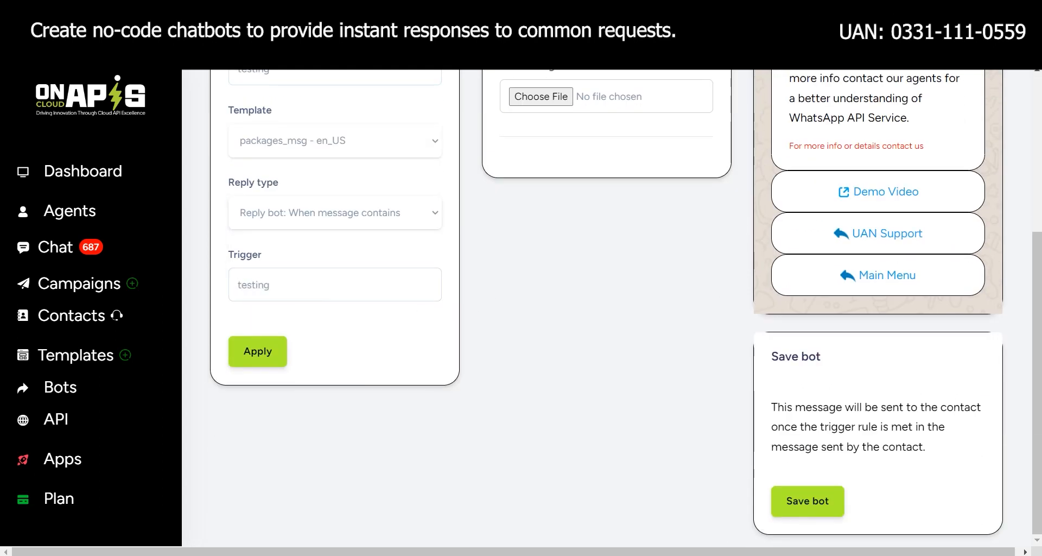
# Attach the bell-reminder notification picture as the template's image variable and save the bot.
pyautogui.click(540, 96)
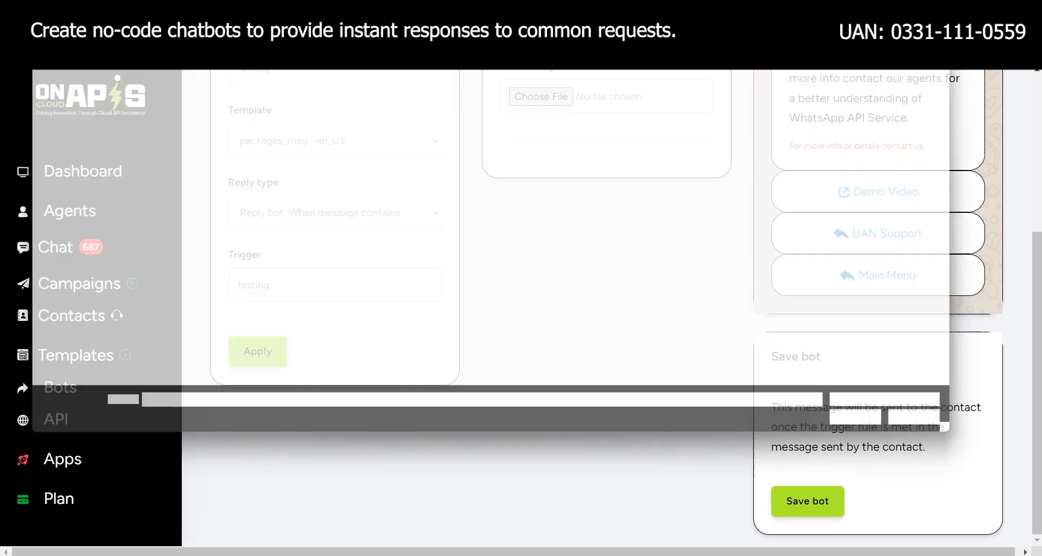
pyautogui.scroll(-5, 539, 245)
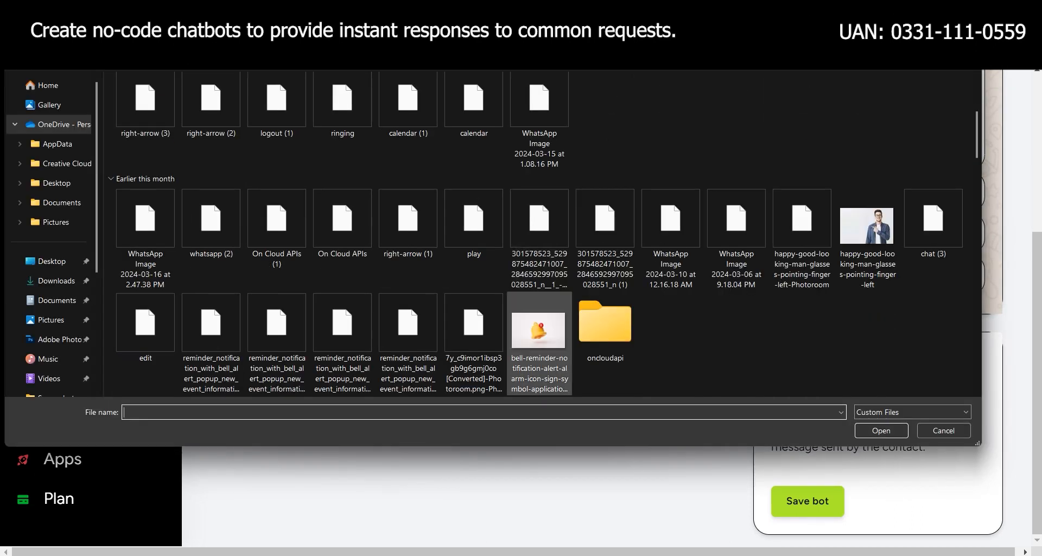
pyautogui.click(539, 336)
pyautogui.click(881, 431)
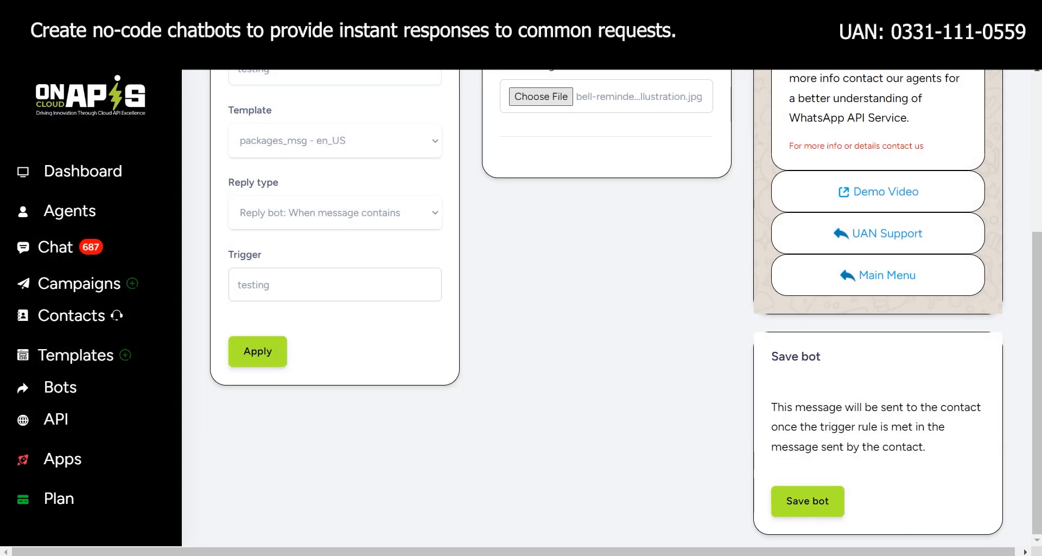
pyautogui.scroll(3, 607, 307)
pyautogui.scroll(-5, 606, 307)
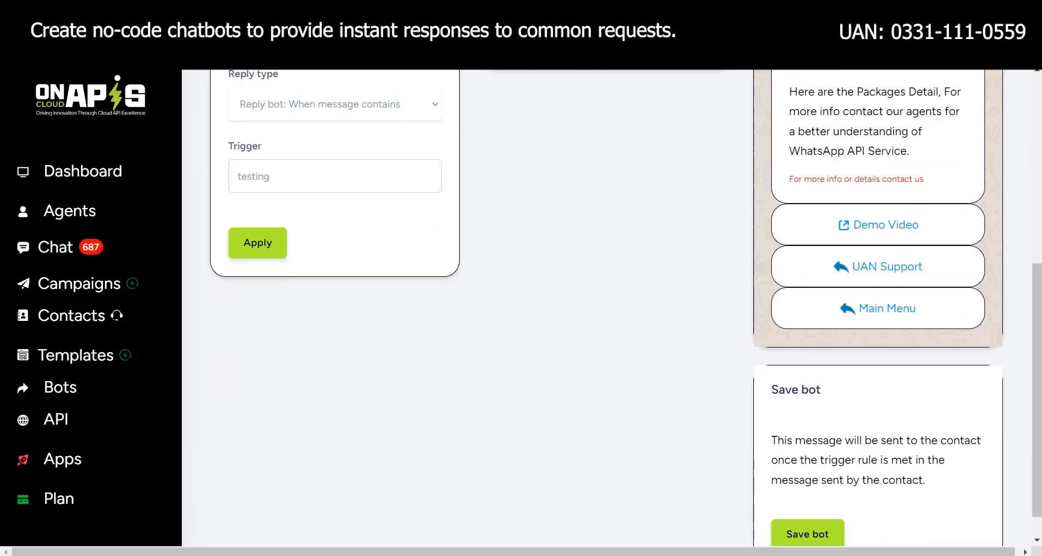
pyautogui.click(807, 500)
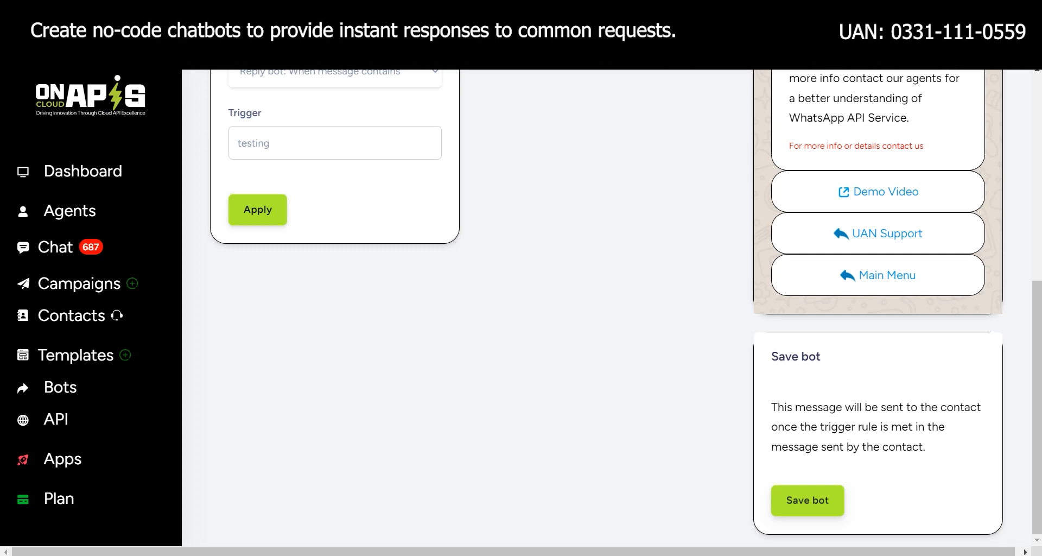
# Find the saved testing template bot in the bots management list.
pyautogui.scroll(8, 606, 304)
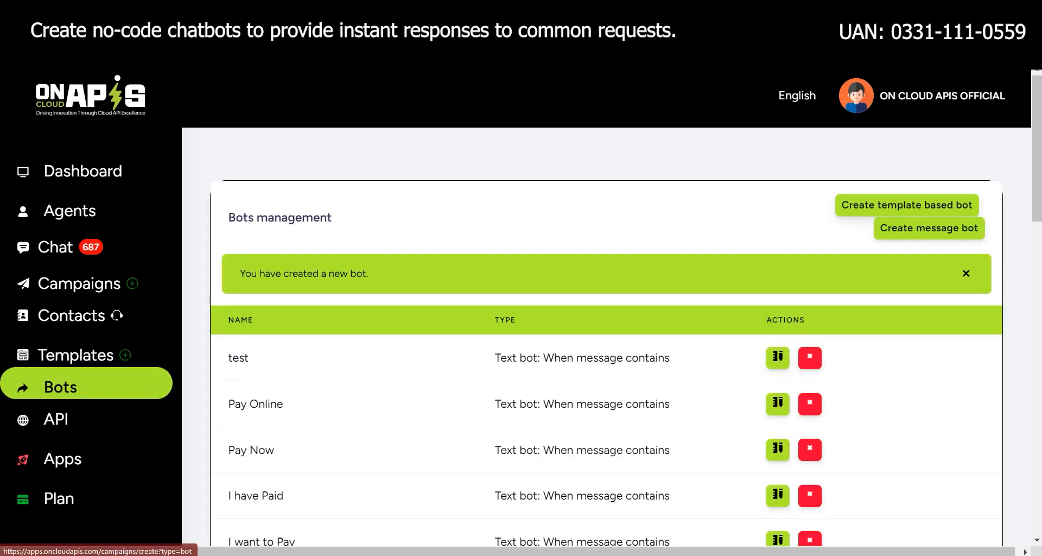
pyautogui.click(906, 205)
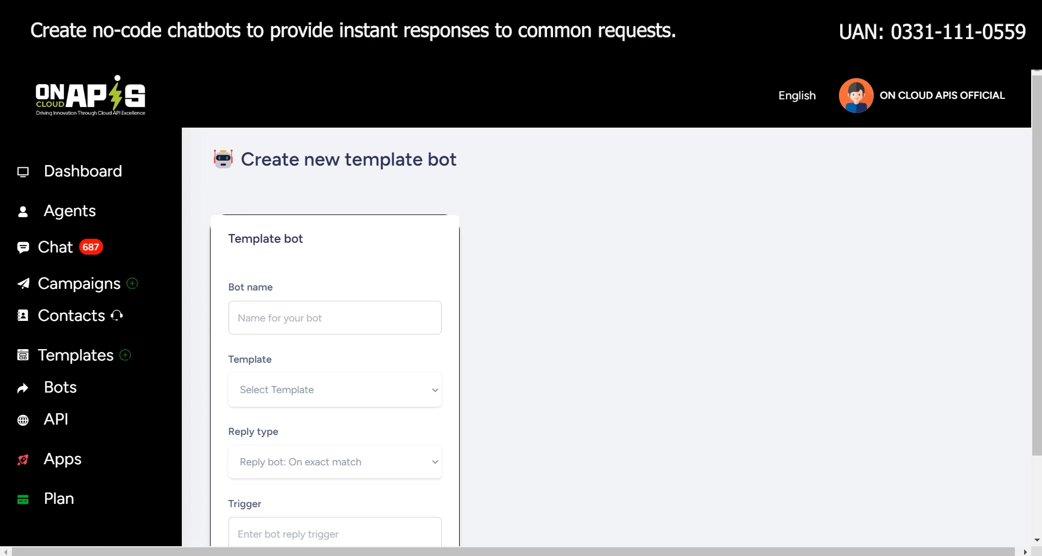
pyautogui.click(60, 387)
pyautogui.scroll(-15, 606, 325)
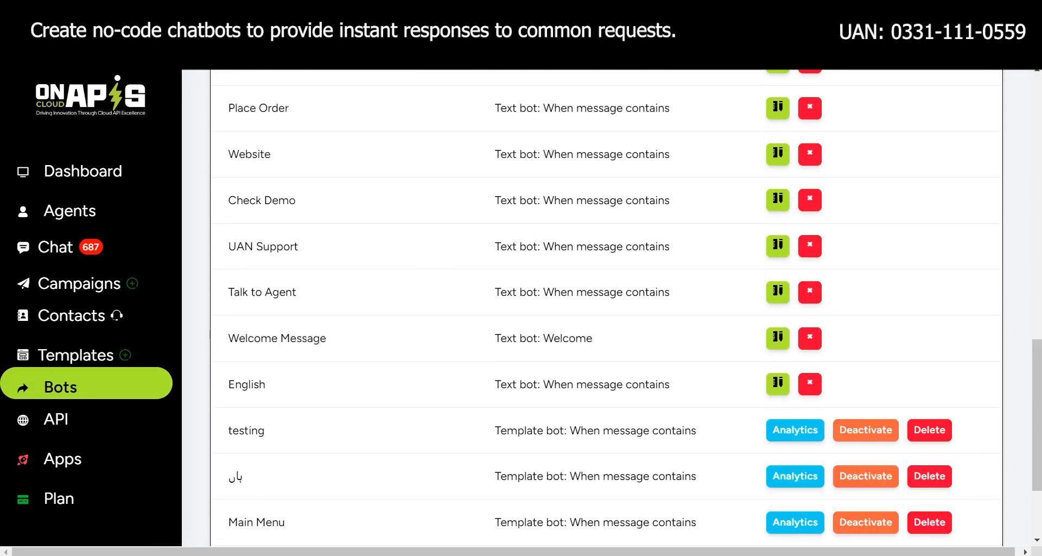
pyautogui.scroll(-3, 606, 325)
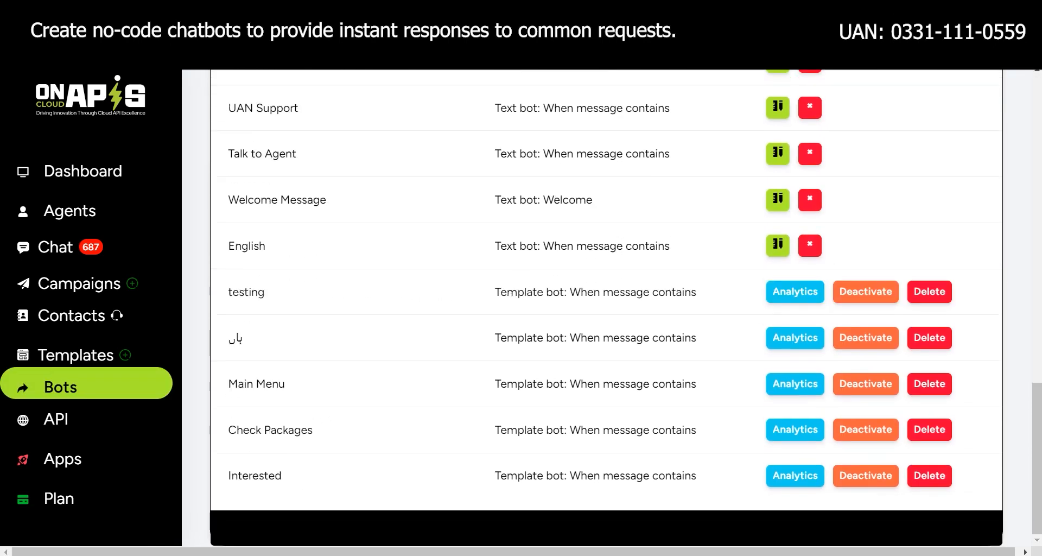
pyautogui.scroll(1, 930, 293)
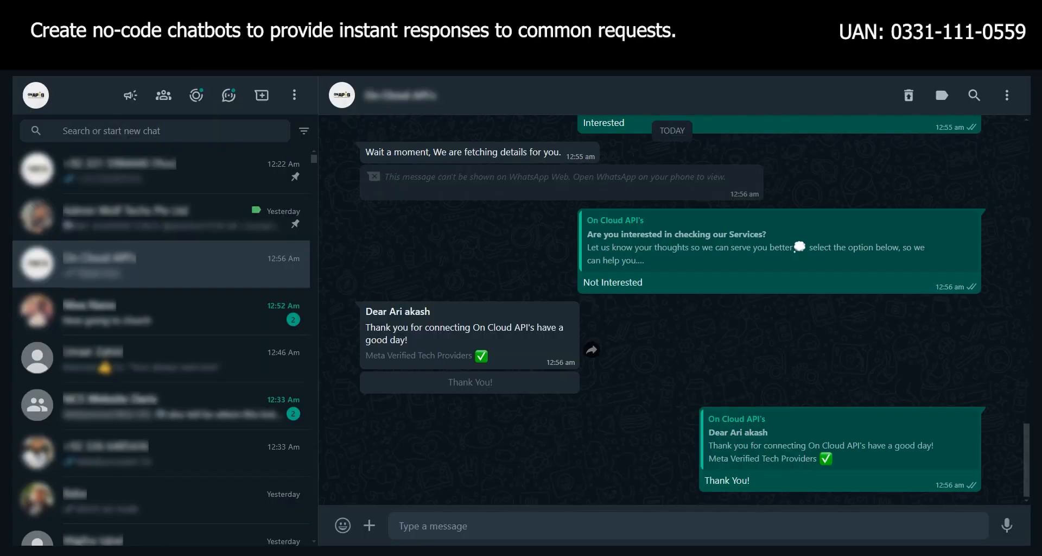
# Switch to WhatsApp Web and send "testing" in the On Cloud API's chat to try out the template bot.
pyautogui.write('testing')
pyautogui.press('Return')
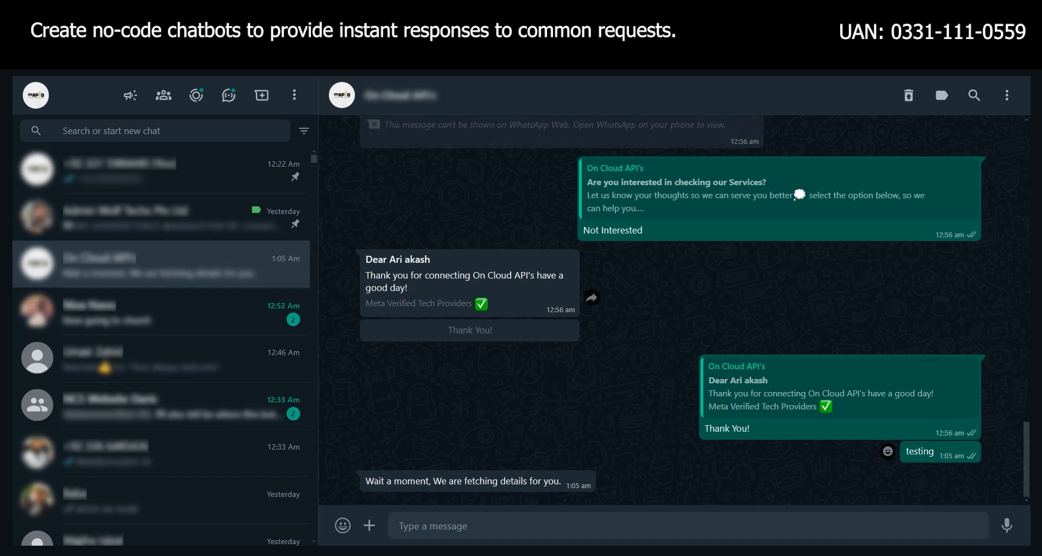
pyautogui.scroll(1, 675, 402)
pyautogui.scroll(-1, 674, 401)
pyautogui.scroll(1, 675, 478)
pyautogui.scroll(-1, 675, 478)
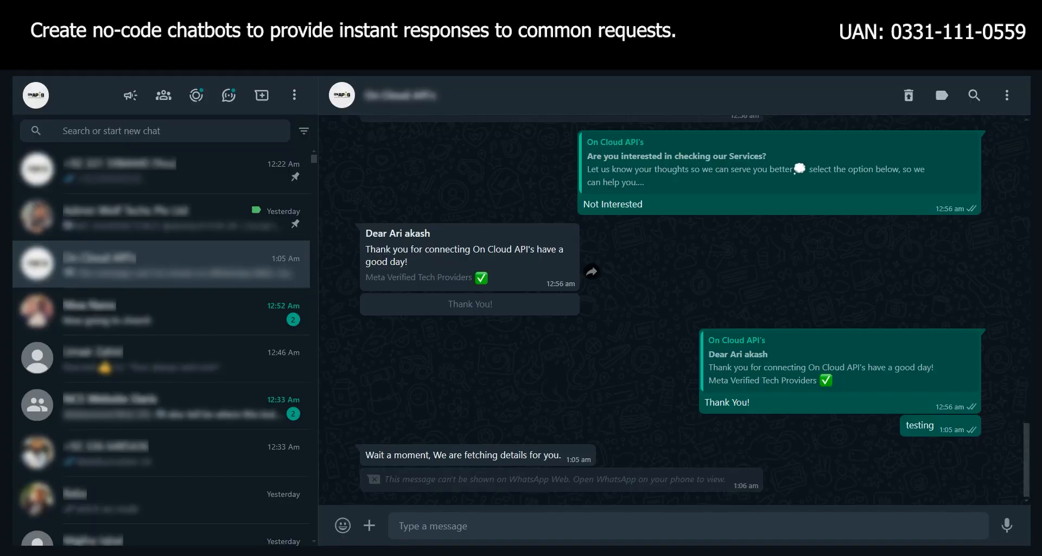
# Send "hi" to the chat and answer the bot's quick replies with English, Urdu and Not Interested.
pyautogui.write('hi')
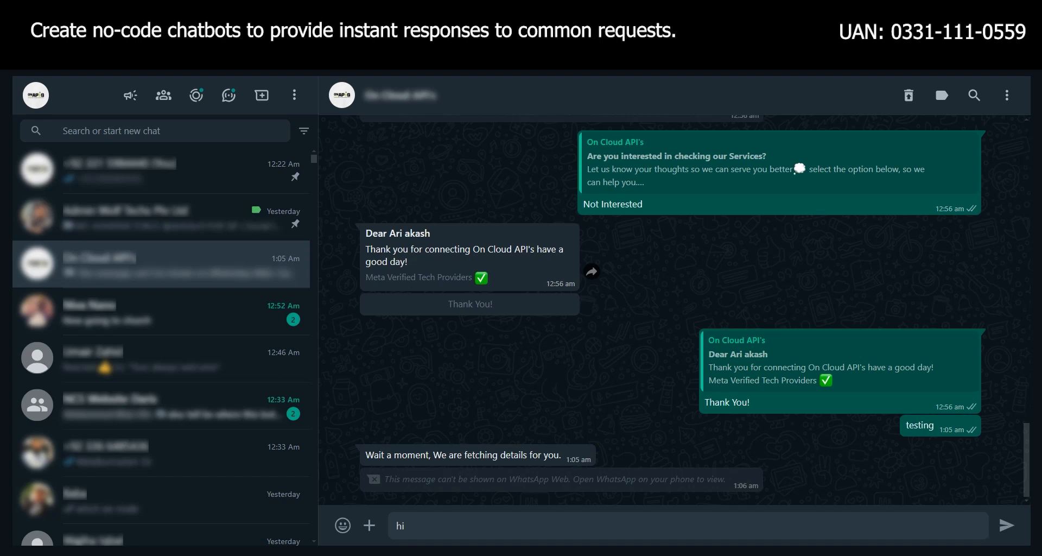
pyautogui.press('Return')
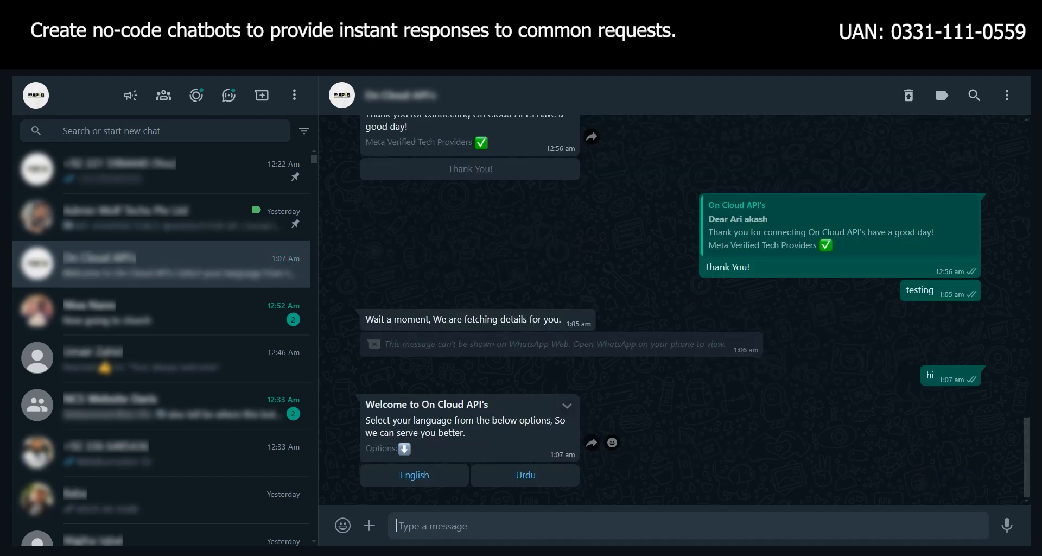
pyautogui.click(414, 475)
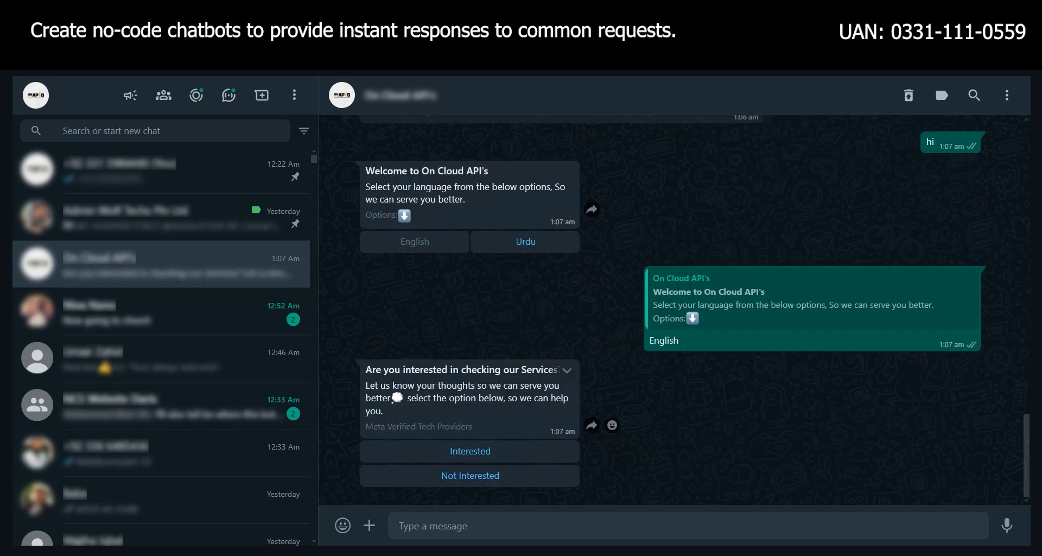
pyautogui.click(526, 241)
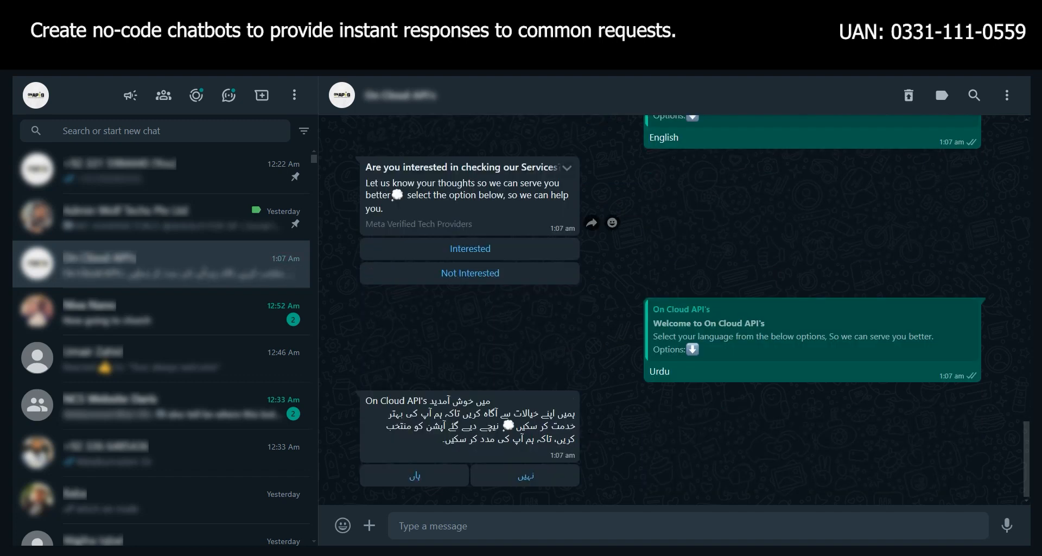
pyautogui.click(470, 273)
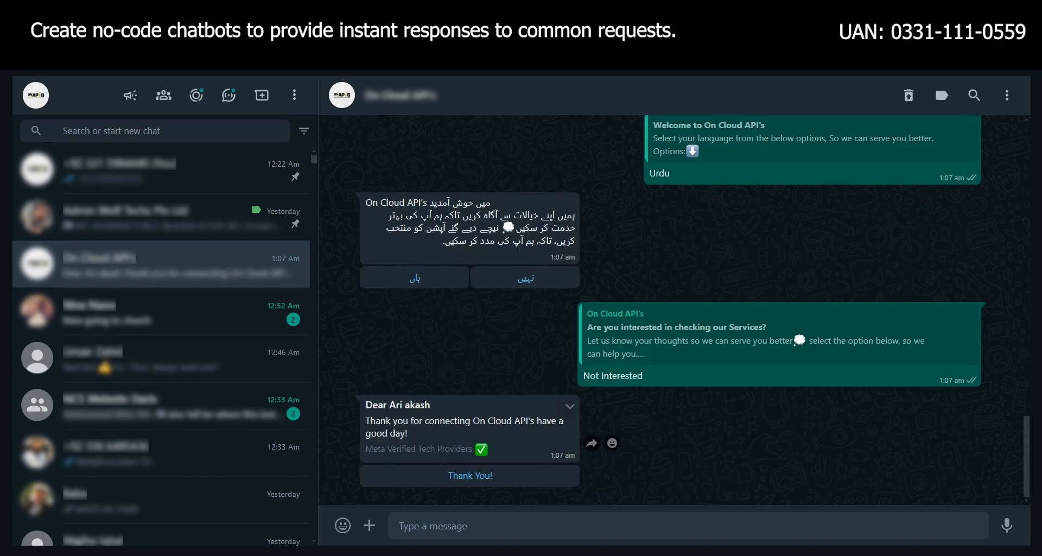
pyautogui.scroll(3, 470, 391)
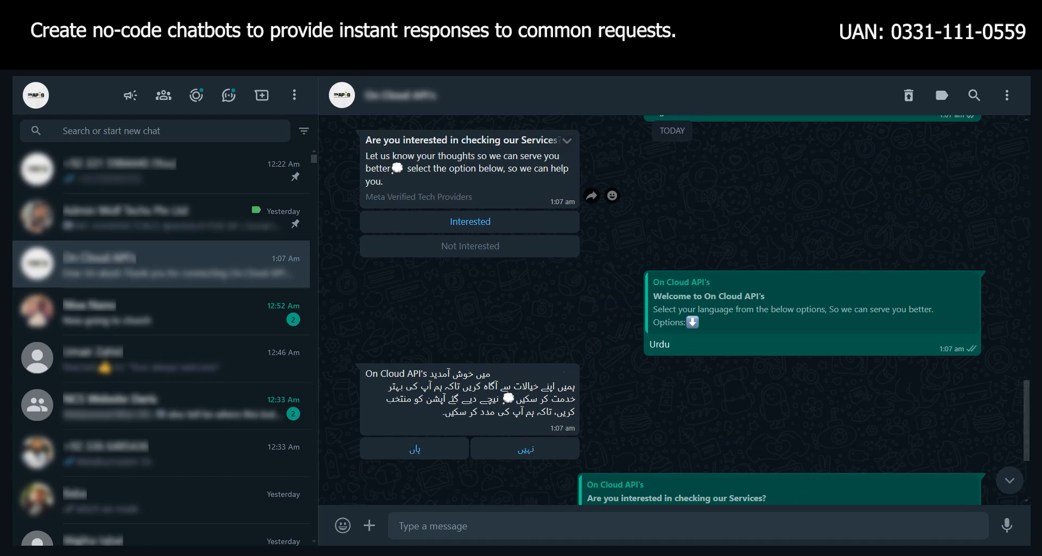
pyautogui.scroll(-5, 586, 244)
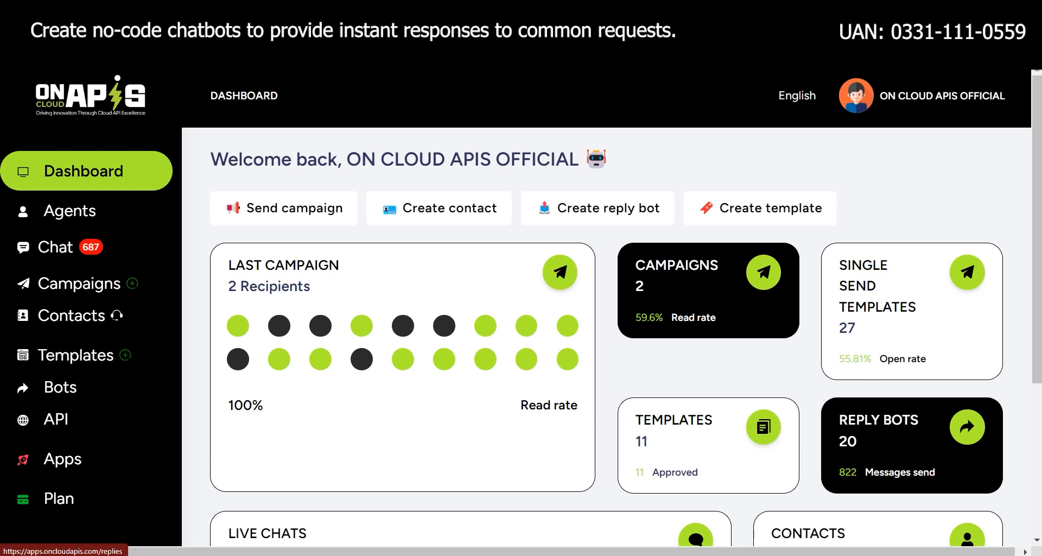
# In On Cloud APIs, check the delayed-response message in the bot settings of the apps page and return to the dashboard.
pyautogui.click(63, 459)
pyautogui.click(298, 300)
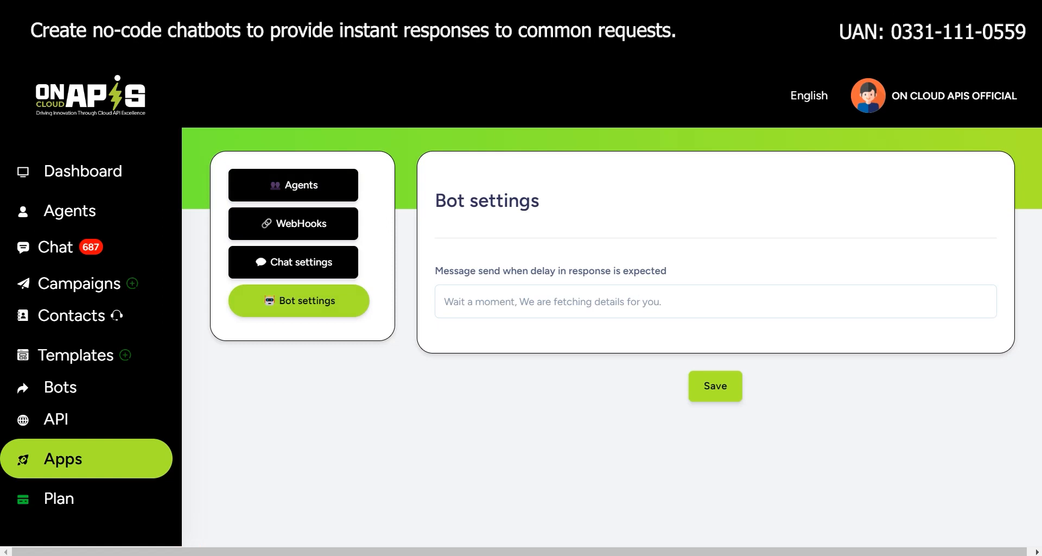
pyautogui.click(83, 171)
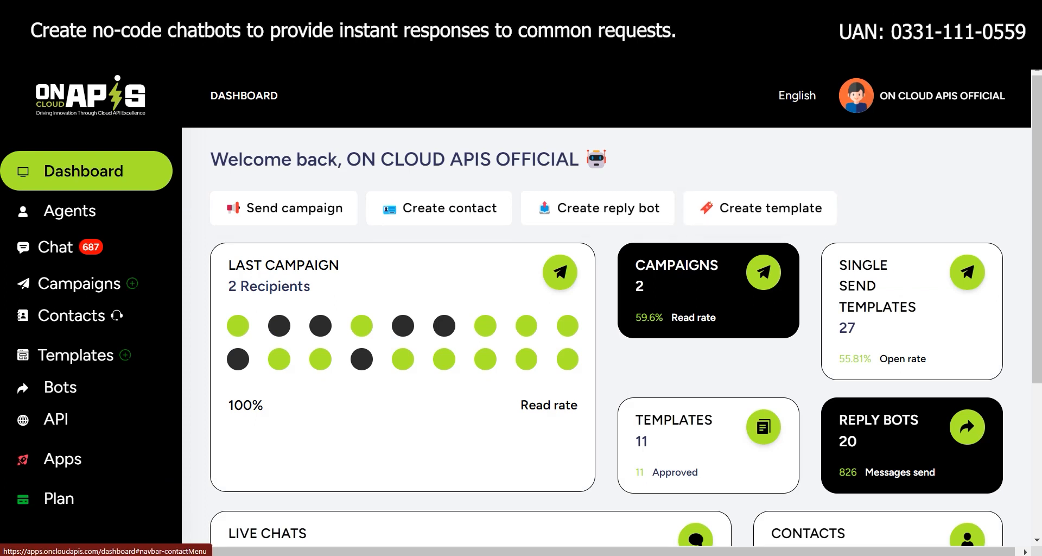
# Look over the dashboard statistics and the agent management list, ending back on the dashboard.
pyautogui.scroll(-4, 606, 310)
pyautogui.scroll(4, 606, 309)
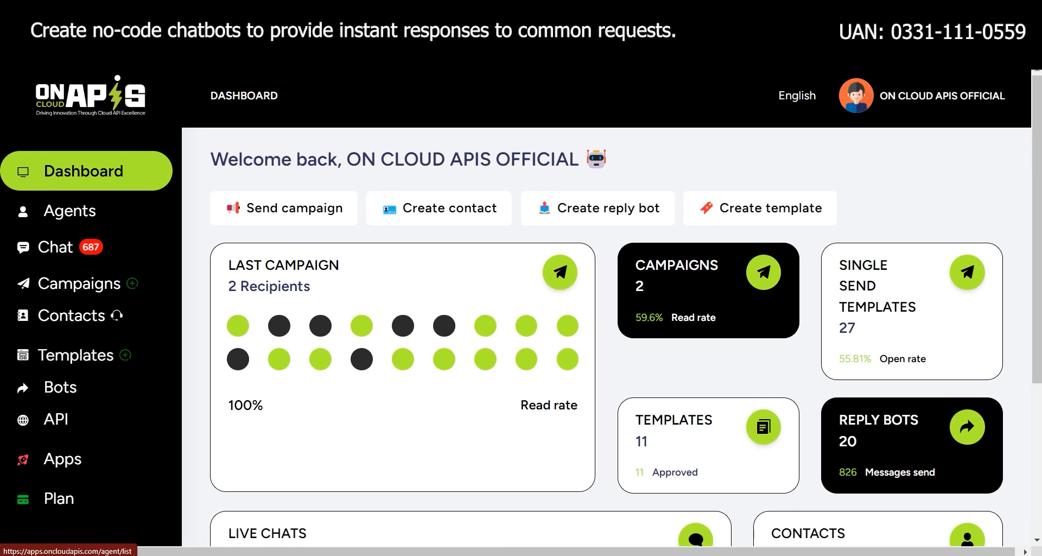
pyautogui.click(70, 210)
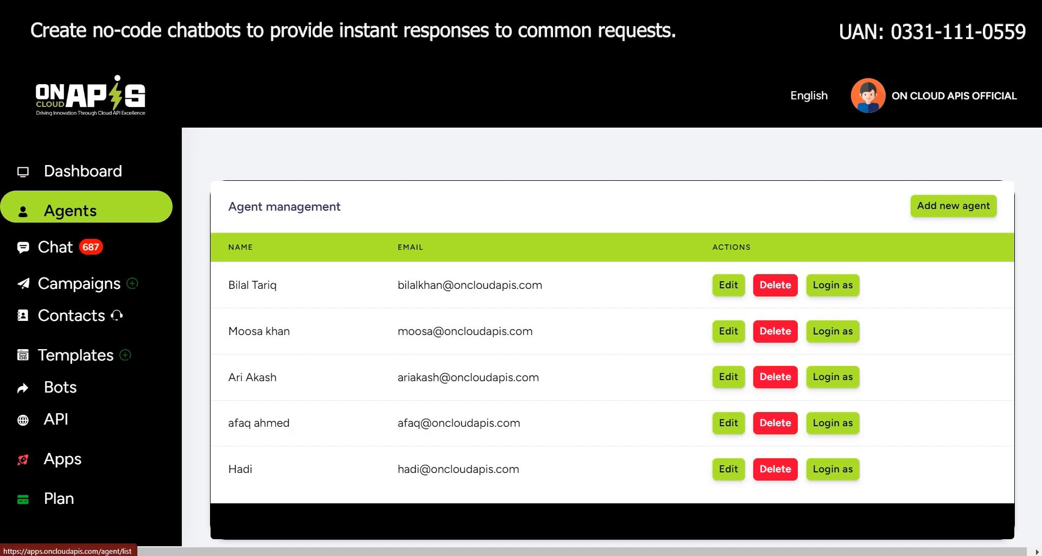
pyautogui.click(83, 171)
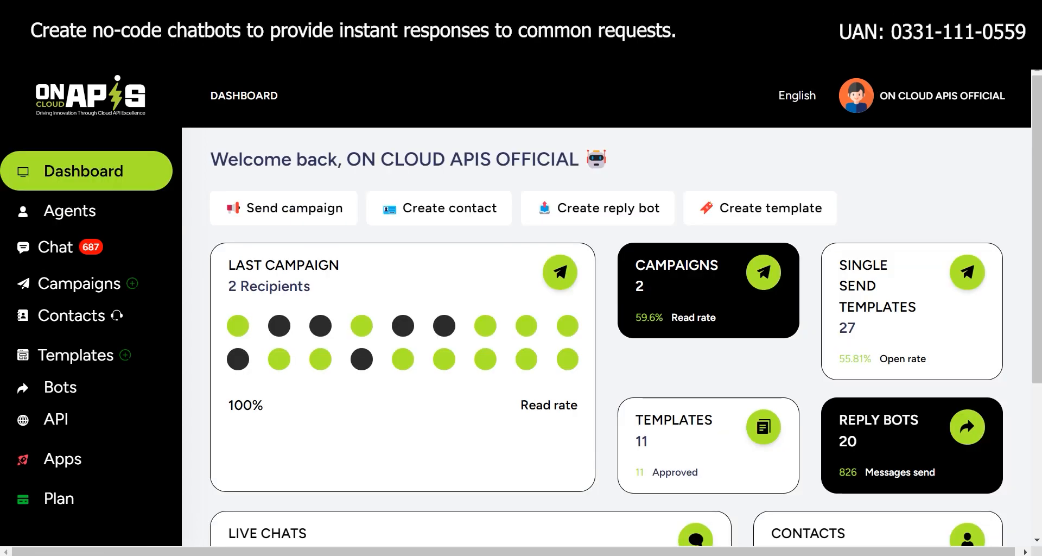